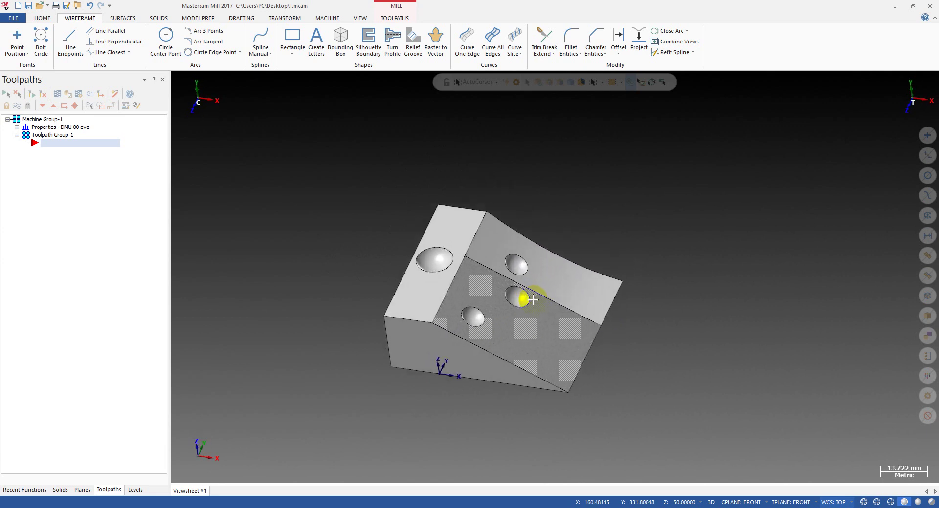
- Orbit and zoom around the wedge part to inspect its spherical dimples
{"action": "scroll", "coordinate": [528, 298], "scroll_direction": "up", "scroll_amount": 3}
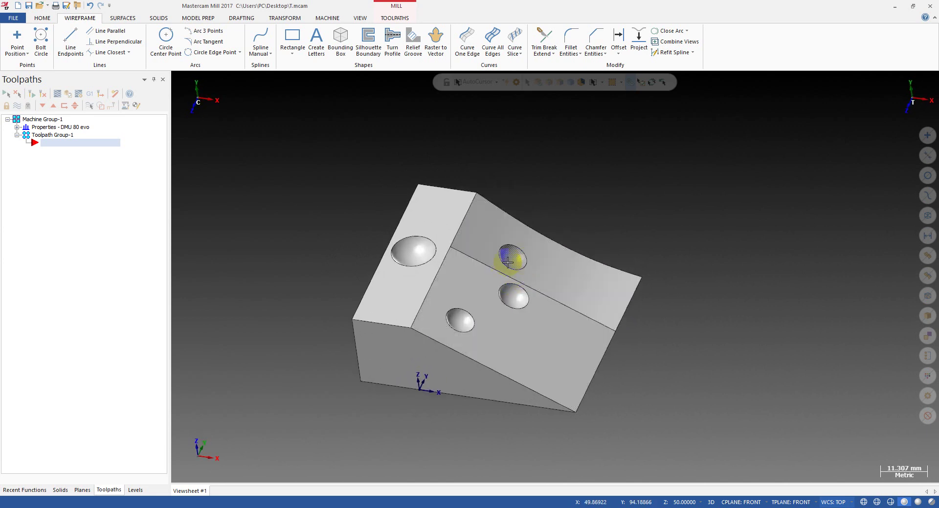
{"action": "scroll", "coordinate": [508, 264], "scroll_direction": "up", "scroll_amount": 3}
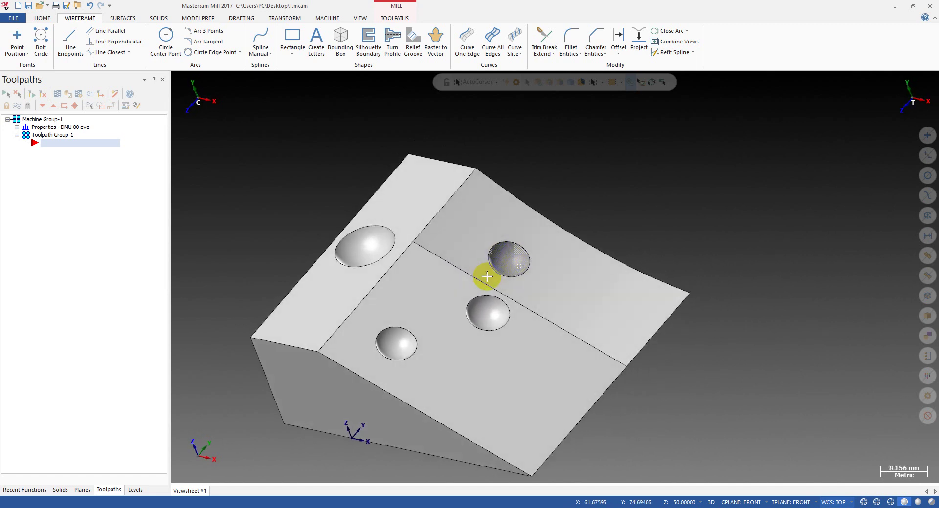
{"action": "scroll", "coordinate": [553, 232], "scroll_direction": "down", "scroll_amount": 2}
{"action": "middle_click_drag", "start_coordinate": [553, 232], "coordinate": [459, 300]}
{"action": "scroll", "coordinate": [511, 255], "scroll_direction": "up", "scroll_amount": 2}
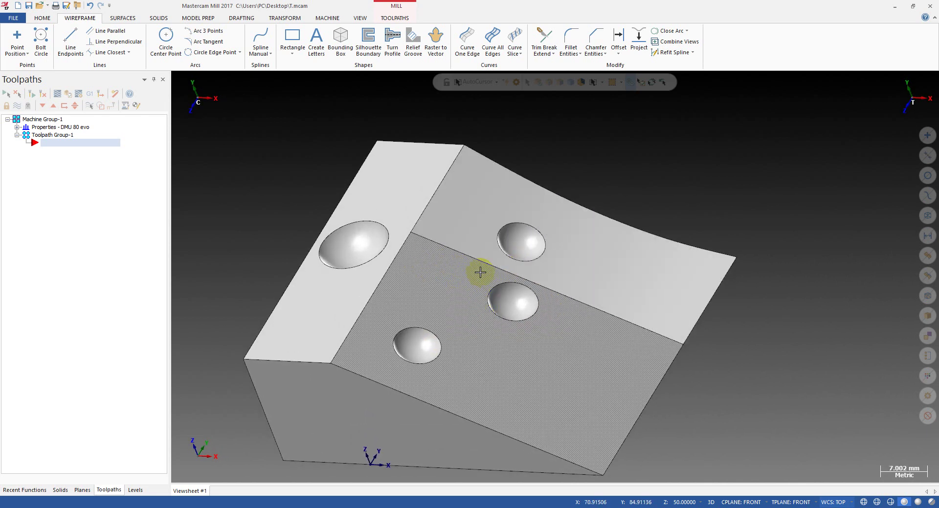
{"action": "middle_click_drag", "start_coordinate": [495, 266], "coordinate": [477, 279]}
{"action": "middle_click_drag", "start_coordinate": [363, 246], "coordinate": [383, 242]}
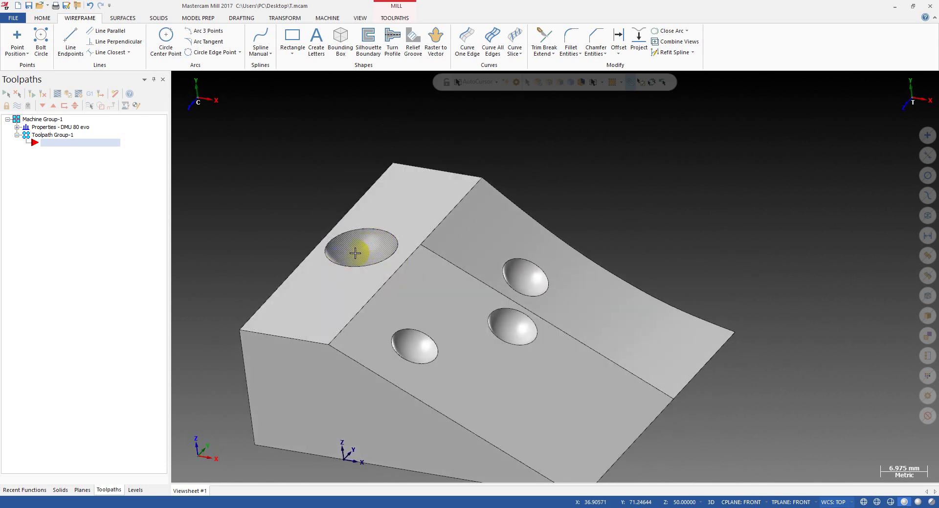
{"action": "middle_click_drag", "start_coordinate": [522, 287], "coordinate": [425, 272]}
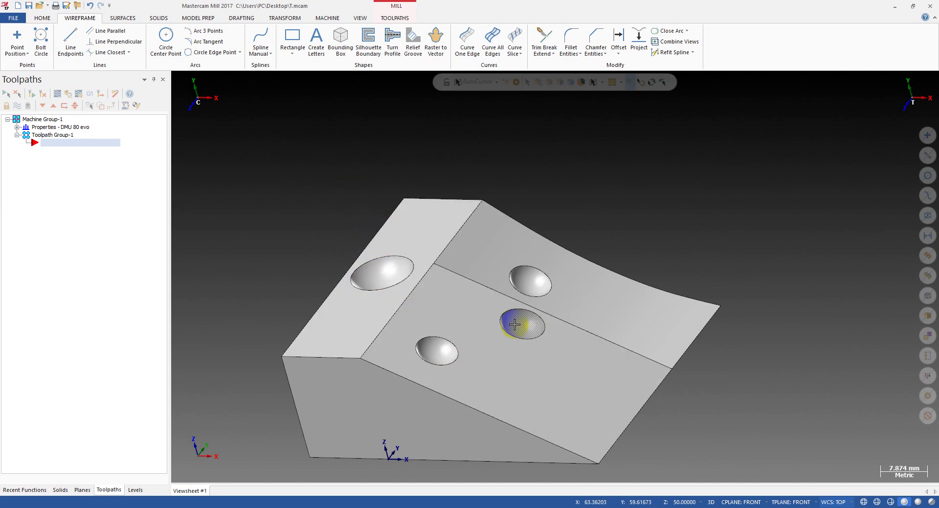
{"action": "middle_click_drag", "start_coordinate": [528, 325], "coordinate": [417, 293]}
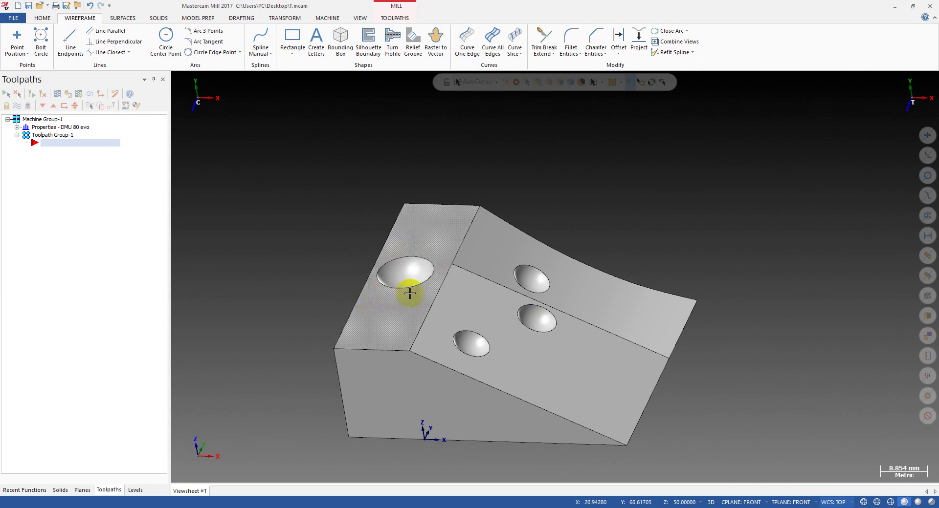
{"action": "scroll", "coordinate": [413, 278], "scroll_direction": "up", "scroll_amount": 2}
{"action": "scroll", "coordinate": [556, 263], "scroll_direction": "down", "scroll_amount": 1}
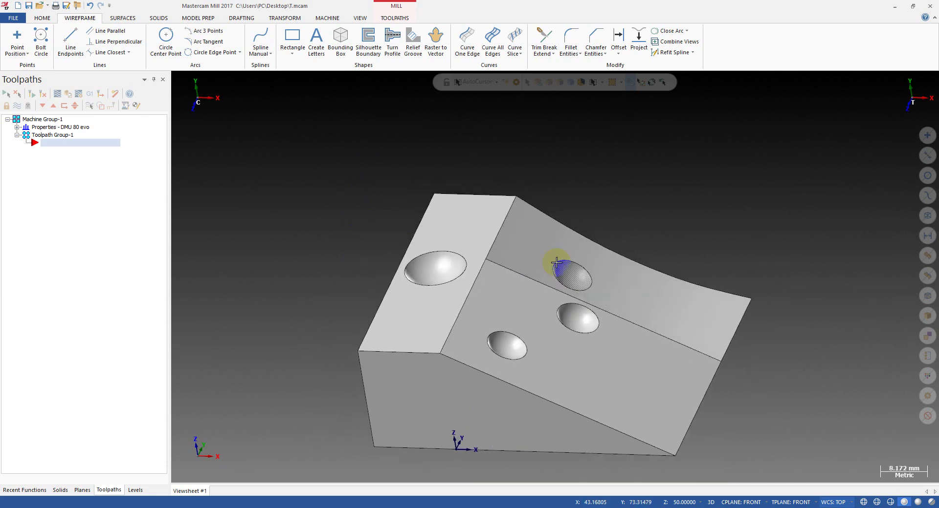
{"action": "mouse_move", "coordinate": [556, 263]}
{"action": "middle_mouse_down"}
{"action": "mouse_move", "coordinate": [542, 268]}
{"action": "mouse_move", "coordinate": [604, 232]}
{"action": "mouse_move", "coordinate": [565, 262]}
{"action": "mouse_move", "coordinate": [589, 279]}
{"action": "mouse_move", "coordinate": [583, 269]}
{"action": "mouse_move", "coordinate": [629, 258]}
{"action": "mouse_move", "coordinate": [622, 275]}
{"action": "mouse_move", "coordinate": [582, 299]}
{"action": "mouse_move", "coordinate": [628, 248]}
{"action": "mouse_move", "coordinate": [580, 239]}
{"action": "mouse_move", "coordinate": [565, 282]}
{"action": "mouse_move", "coordinate": [568, 260]}
{"action": "mouse_move", "coordinate": [679, 275]}
{"action": "mouse_move", "coordinate": [528, 258]}
{"action": "mouse_move", "coordinate": [384, 213]}
{"action": "middle_mouse_up"}
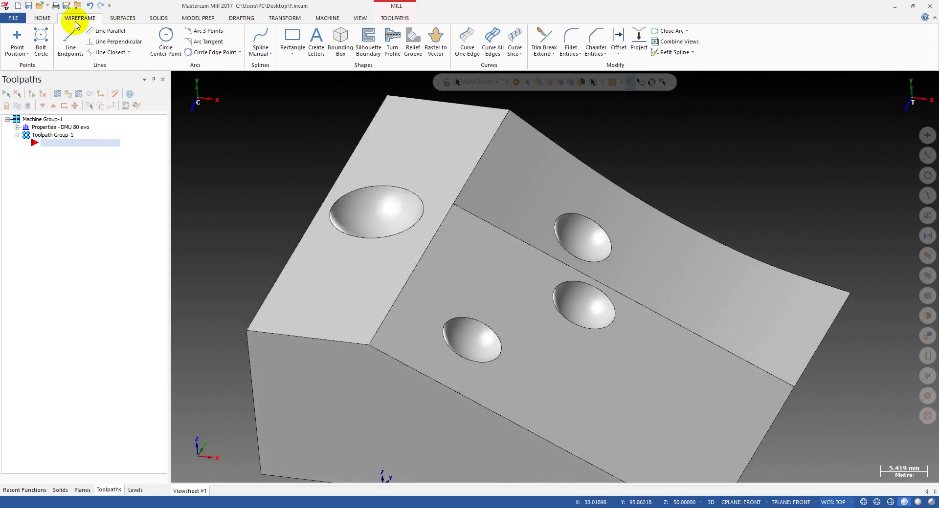
- Dynamically analyze the large dimple (6 mm radius) and the lower dimple (4 mm)
{"action": "left_click", "coordinate": [43, 19]}
{"action": "left_click", "coordinate": [482, 31]}
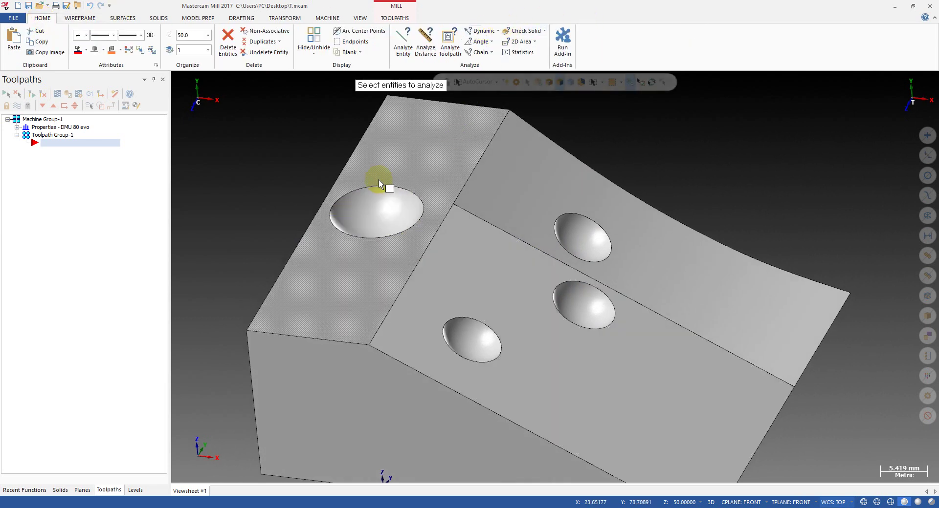
{"action": "left_click", "coordinate": [381, 213]}
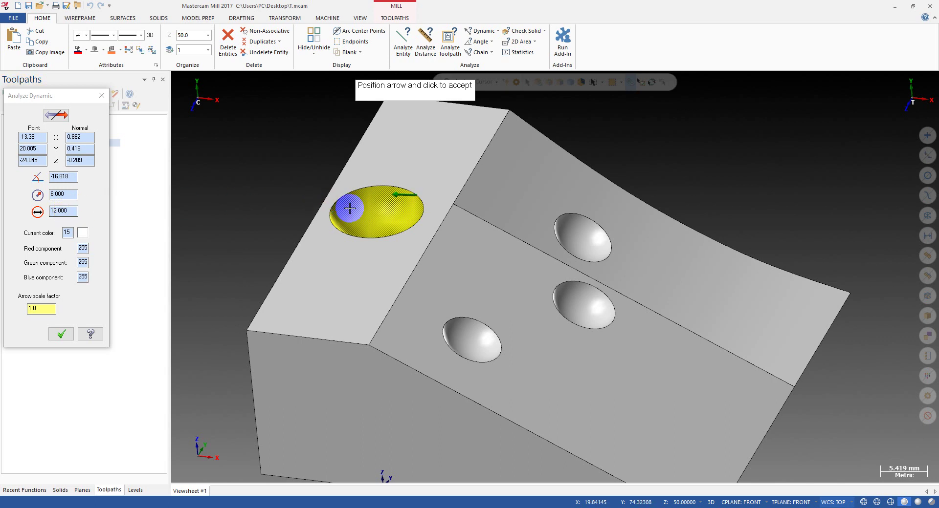
{"action": "left_click", "coordinate": [472, 338]}
{"action": "left_click", "coordinate": [470, 344]}
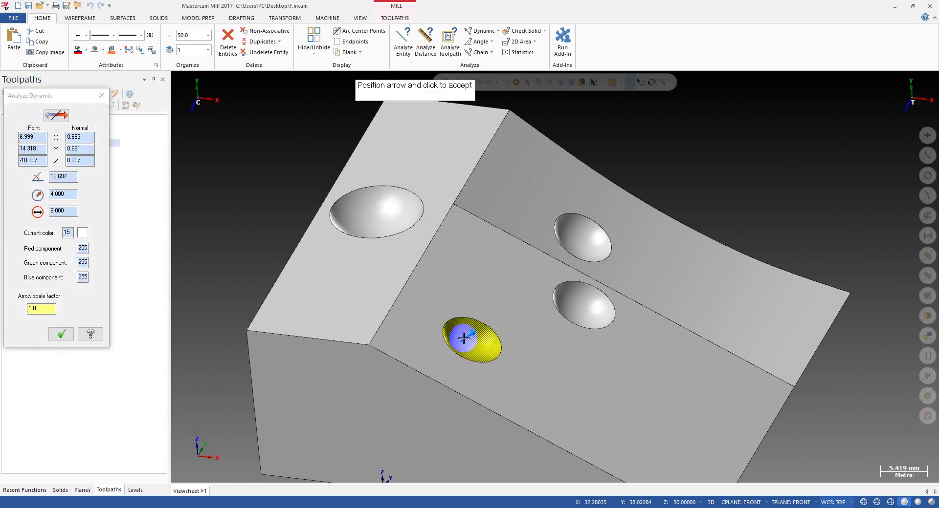
{"action": "left_click", "coordinate": [612, 314]}
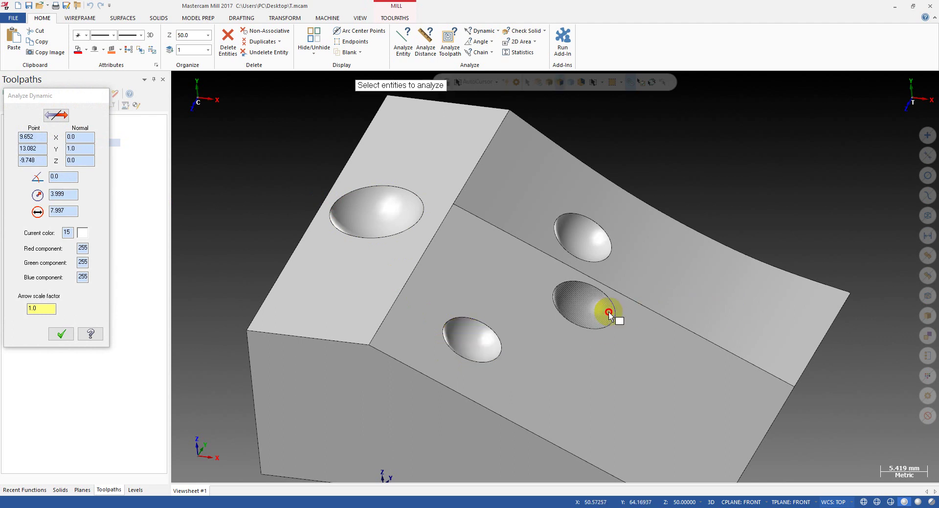
- Analyze the middle and upper-right dimples' normals, each reading a 4 mm radius
{"action": "left_click", "coordinate": [587, 306]}
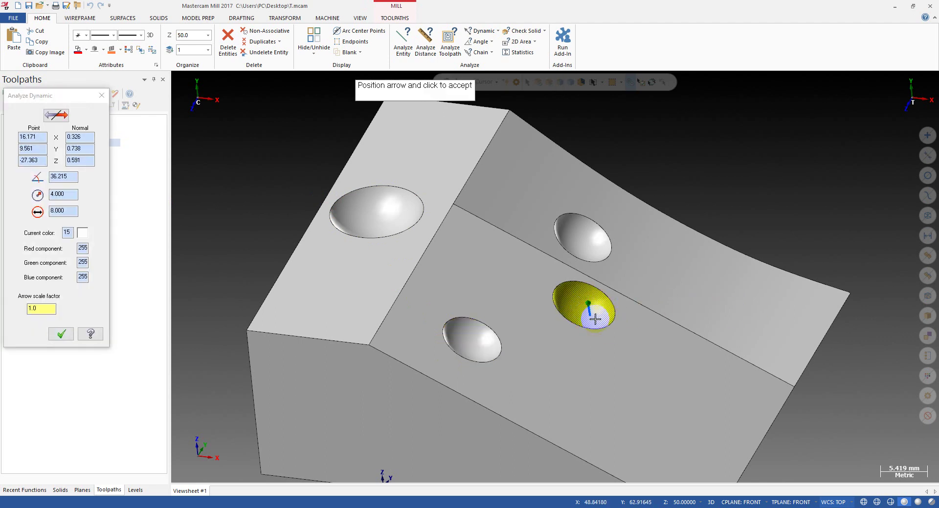
{"action": "left_click", "coordinate": [584, 311]}
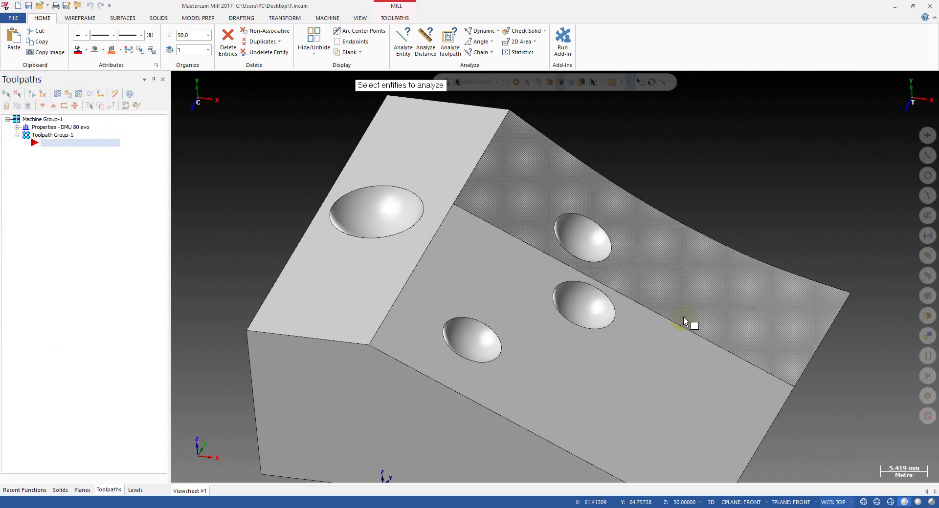
{"action": "left_click", "coordinate": [587, 242]}
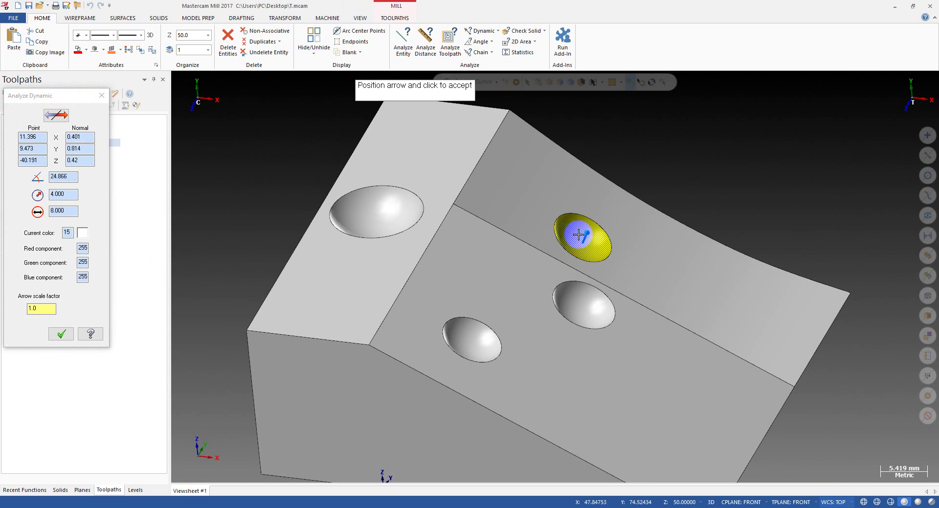
{"action": "left_click", "coordinate": [578, 235]}
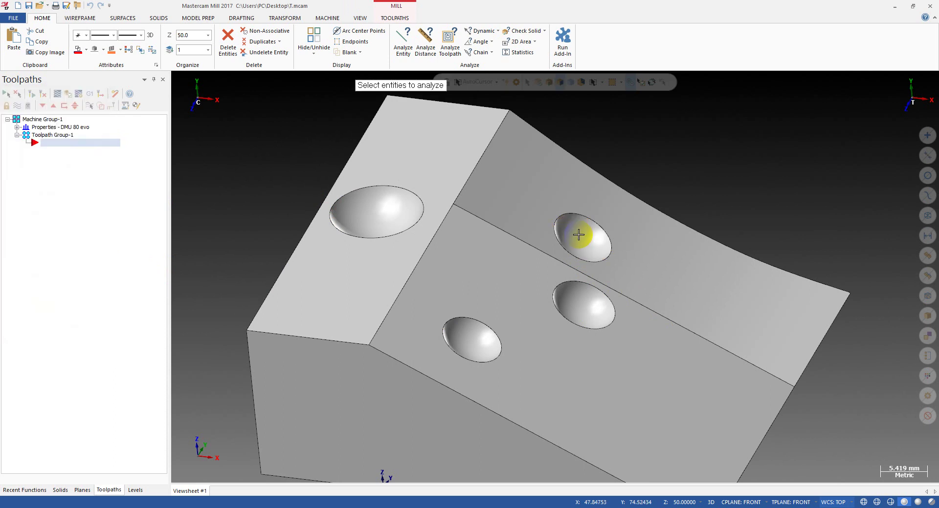
{"action": "middle_click_drag", "start_coordinate": [578, 235], "coordinate": [450, 227]}
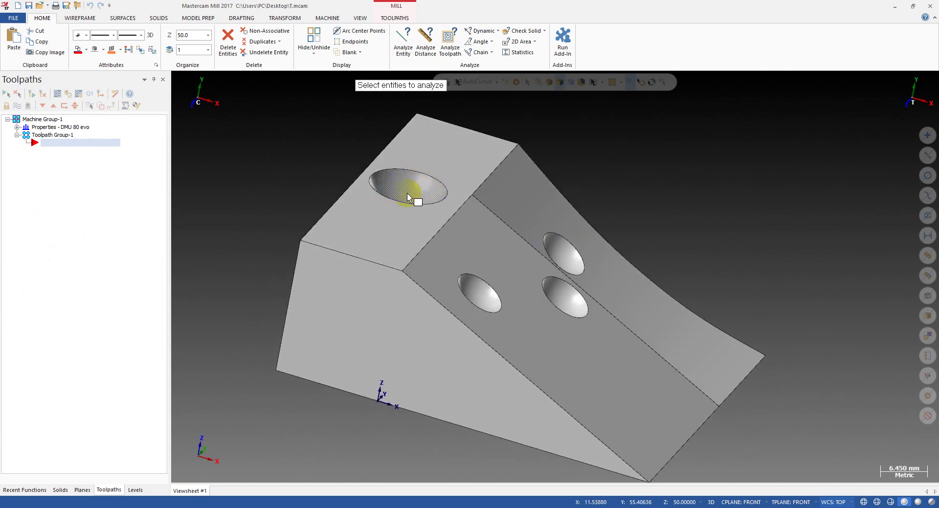
{"action": "middle_click_drag", "start_coordinate": [465, 266], "coordinate": [492, 264]}
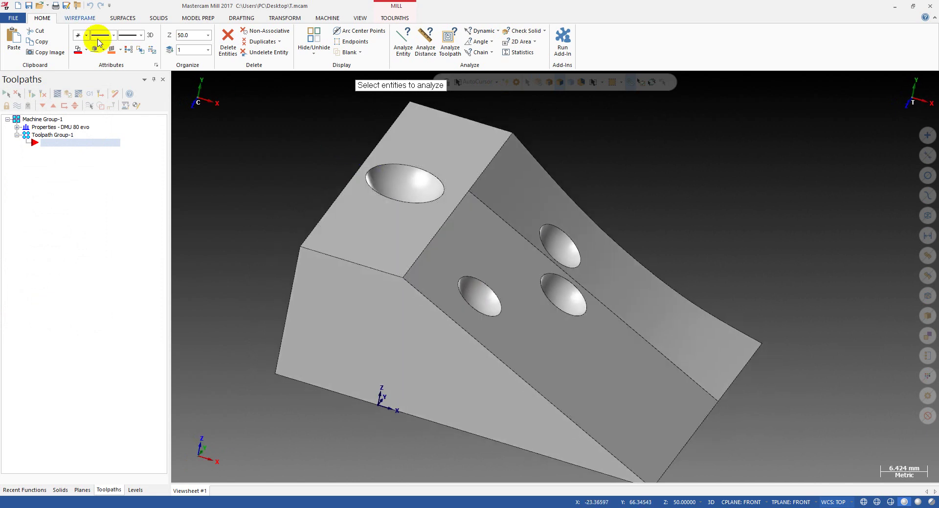
- Create a Curve One Edge curve along the first small dimple's rim
{"action": "left_click", "coordinate": [79, 19]}
{"action": "left_click", "coordinate": [466, 41]}
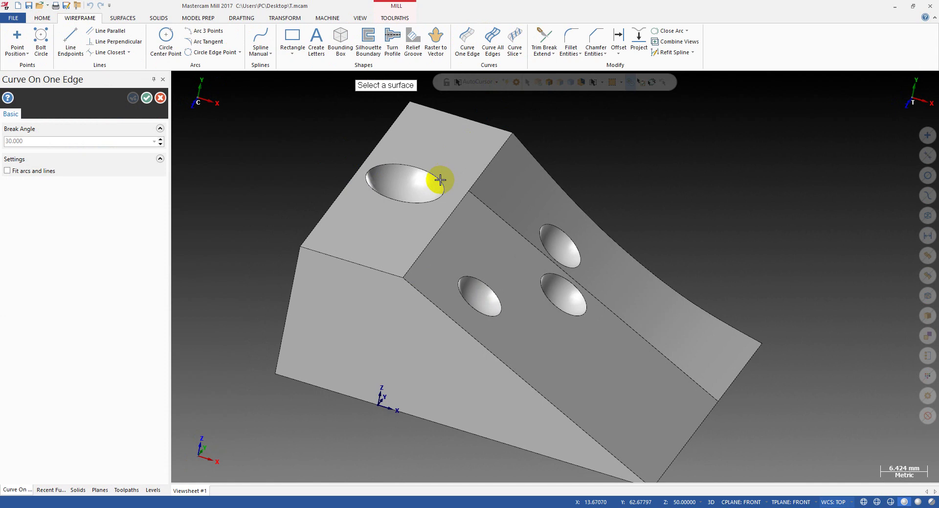
{"action": "middle_click_drag", "start_coordinate": [413, 188], "coordinate": [413, 189]}
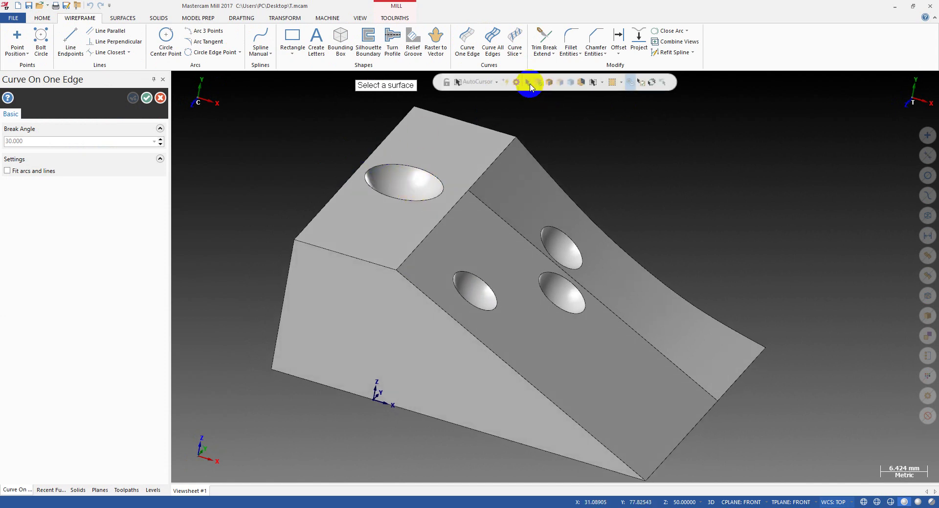
{"action": "left_click", "coordinate": [549, 84]}
{"action": "left_click", "coordinate": [542, 229]}
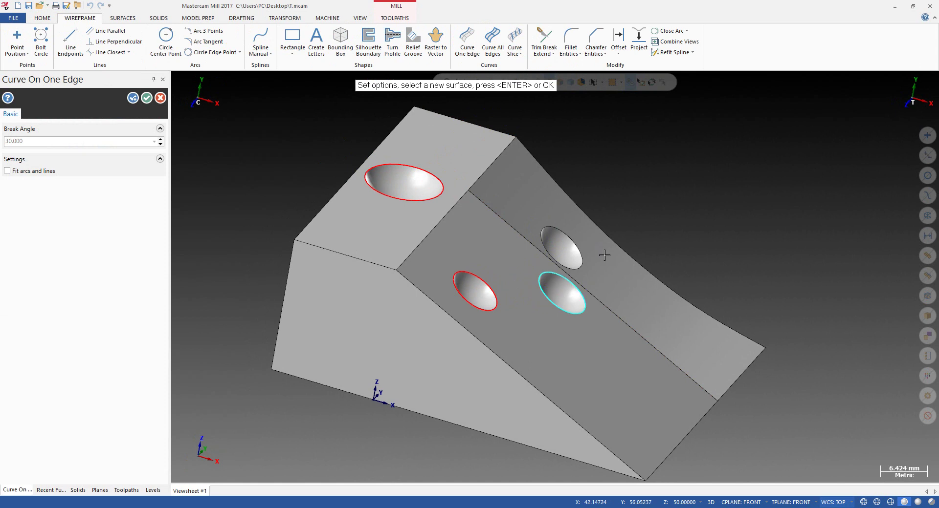
{"action": "key", "text": "Return"}
- Add edge curves around the large and lower dimples' rims, then select the large rim curve
{"action": "middle_click_drag", "start_coordinate": [604, 259], "coordinate": [337, 142]}
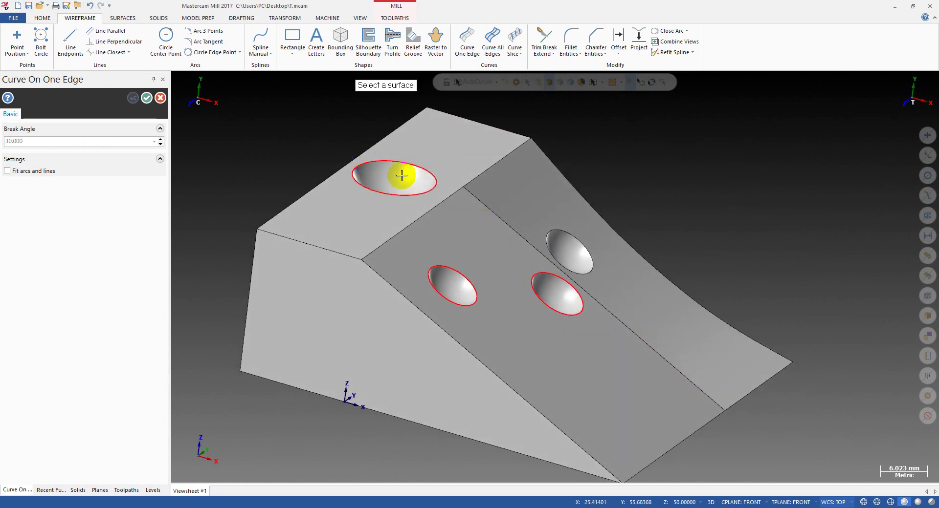
{"action": "scroll", "coordinate": [469, 259], "scroll_direction": "up", "scroll_amount": 1}
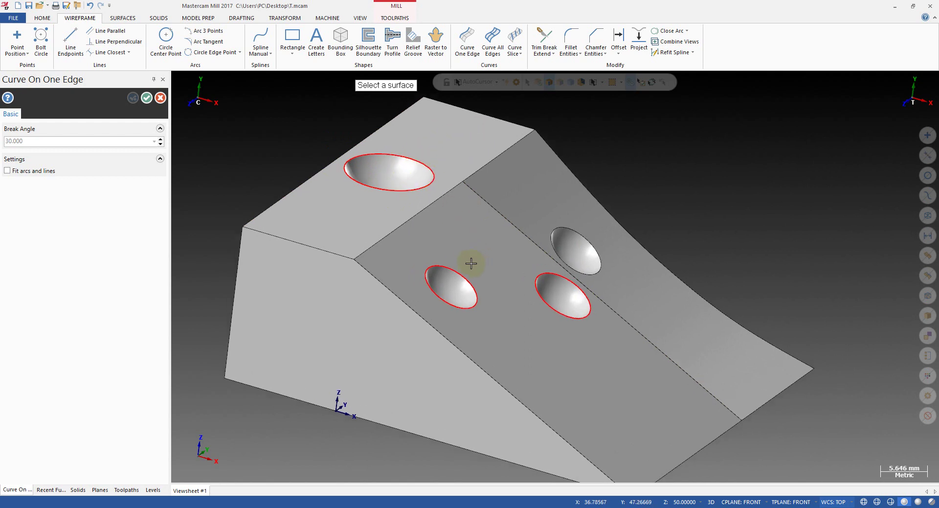
{"action": "left_click", "coordinate": [434, 172]}
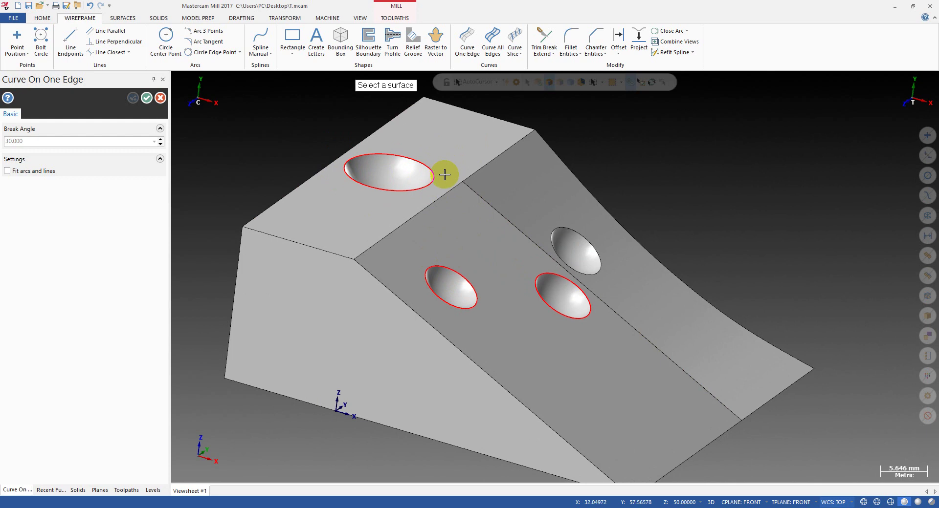
{"action": "left_click", "coordinate": [537, 297]}
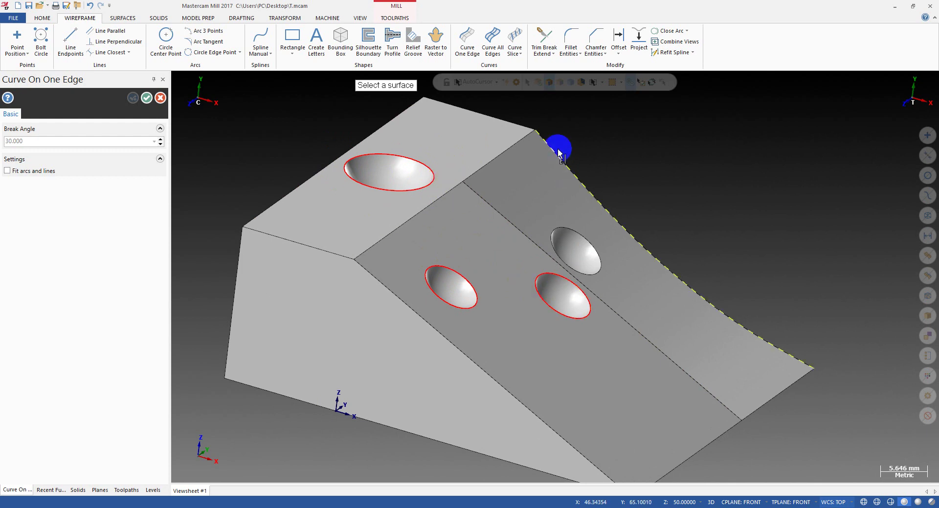
{"action": "key", "text": "Return"}
{"action": "key", "text": "alt+1"}
{"action": "middle_click_drag", "start_coordinate": [549, 150], "coordinate": [392, 203]}
{"action": "left_click", "coordinate": [399, 253]}
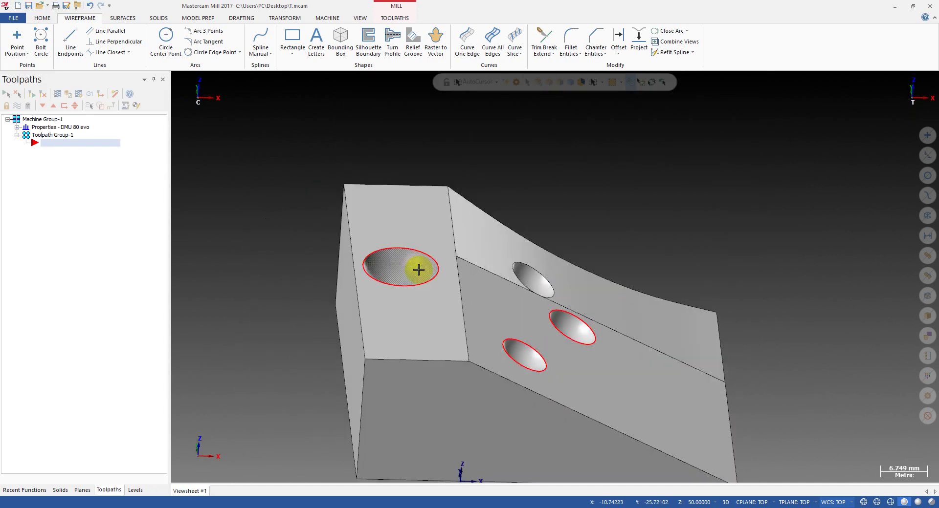
- Place a Point Position point at the upper-left dimple's centre
{"action": "left_click", "coordinate": [582, 322]}
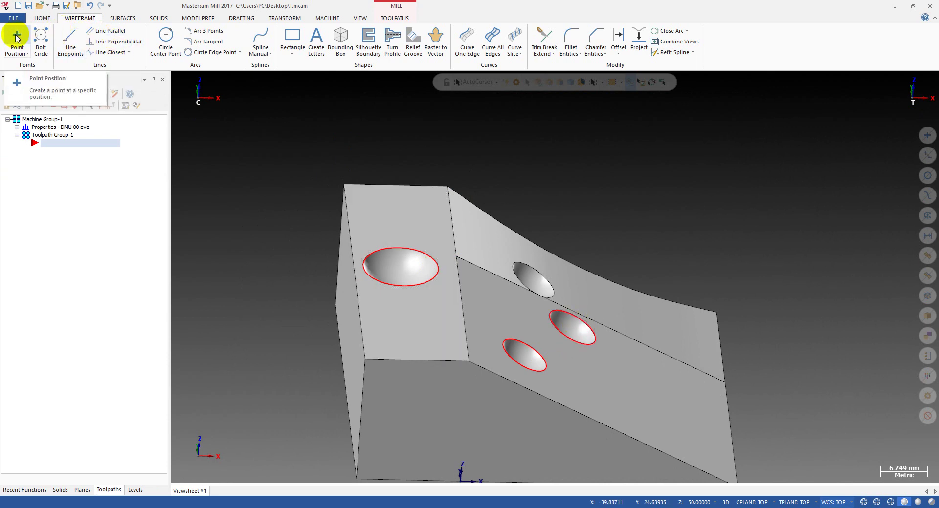
{"action": "left_click", "coordinate": [17, 37]}
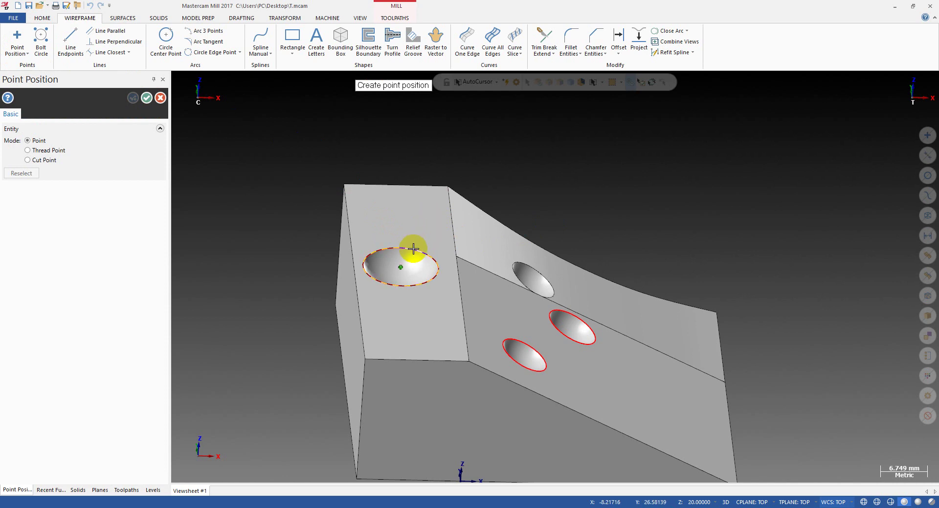
{"action": "left_click", "coordinate": [425, 241]}
{"action": "scroll", "coordinate": [408, 268], "scroll_direction": "up", "scroll_amount": 3}
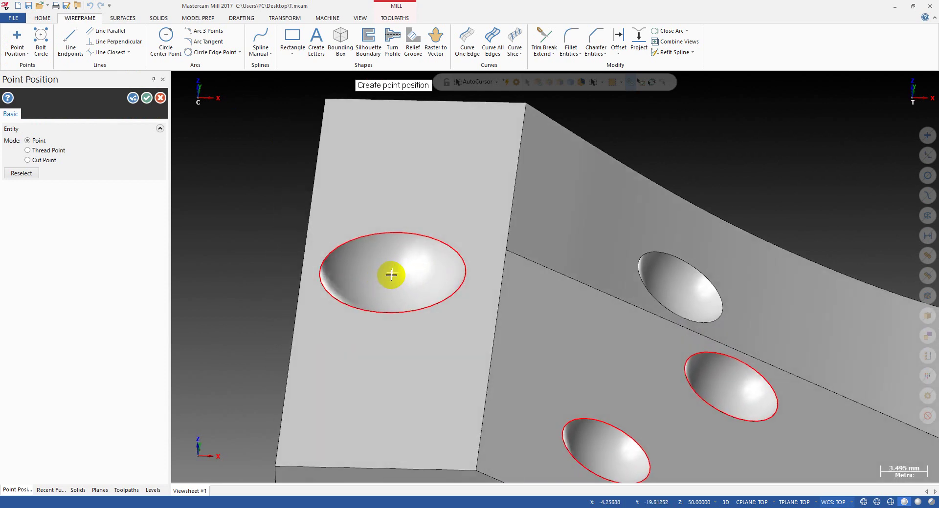
{"action": "scroll", "coordinate": [409, 271], "scroll_direction": "up", "scroll_amount": 2}
{"action": "scroll", "coordinate": [380, 274], "scroll_direction": "down", "scroll_amount": 2}
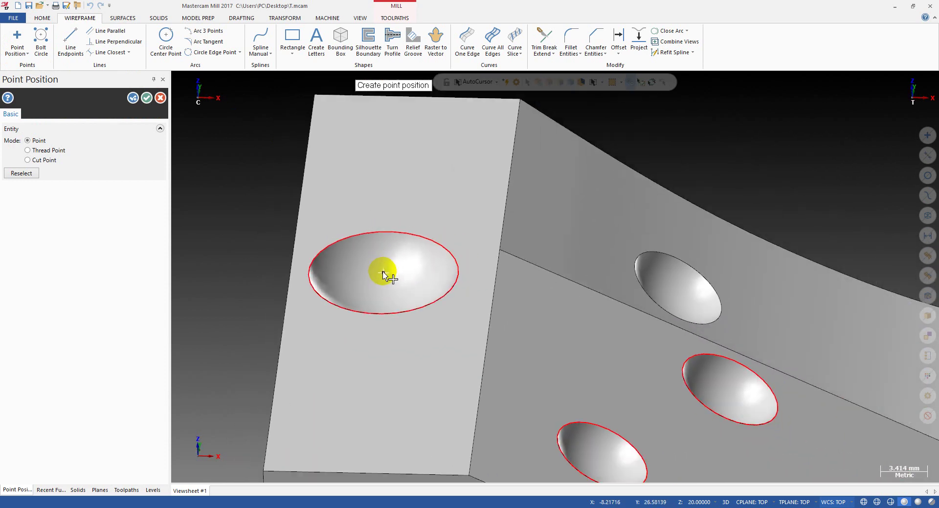
{"action": "scroll", "coordinate": [386, 256], "scroll_direction": "down", "scroll_amount": 5}
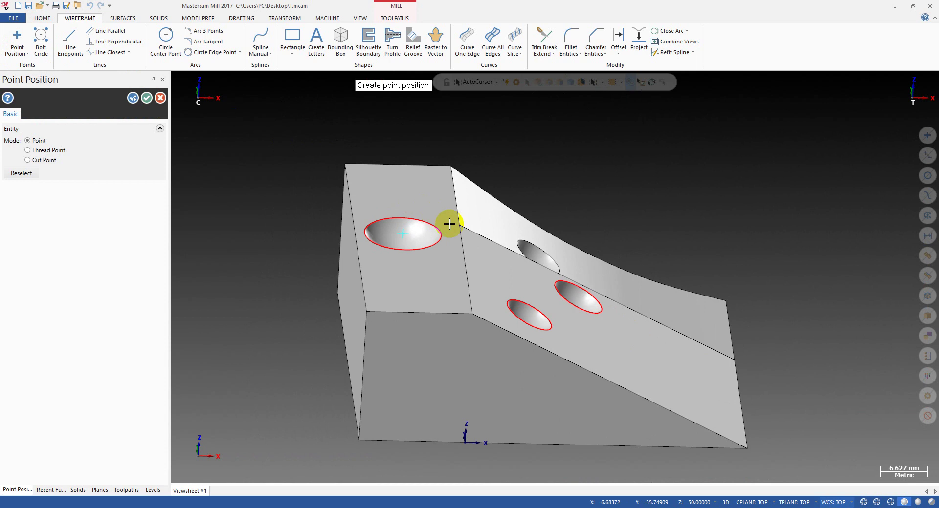
{"action": "scroll", "coordinate": [562, 298], "scroll_direction": "up", "scroll_amount": 1}
{"action": "left_click", "coordinate": [563, 299]}
- Add centre points in the lower and right dimples, then finish point placement
{"action": "middle_click_drag", "start_coordinate": [562, 298], "coordinate": [486, 299]}
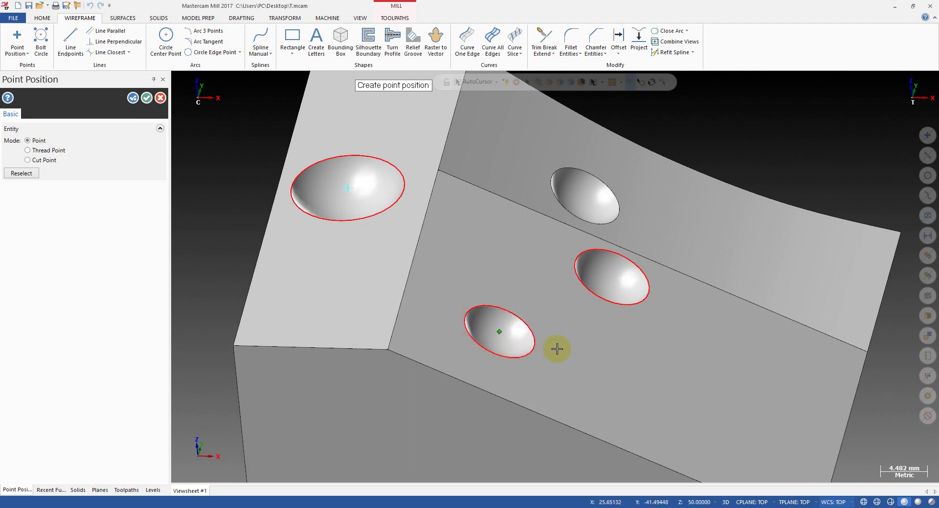
{"action": "middle_click_drag", "start_coordinate": [461, 325], "coordinate": [476, 358]}
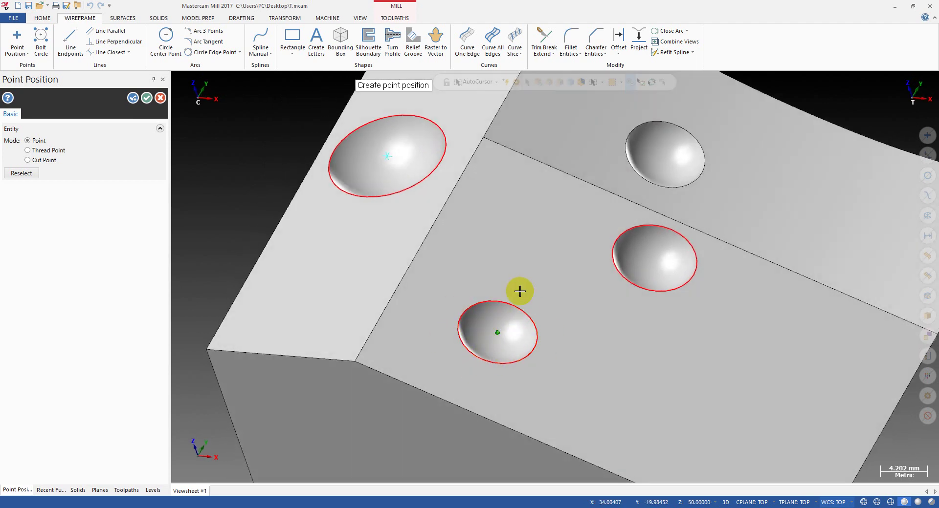
{"action": "middle_click_drag", "start_coordinate": [509, 325], "coordinate": [559, 293]}
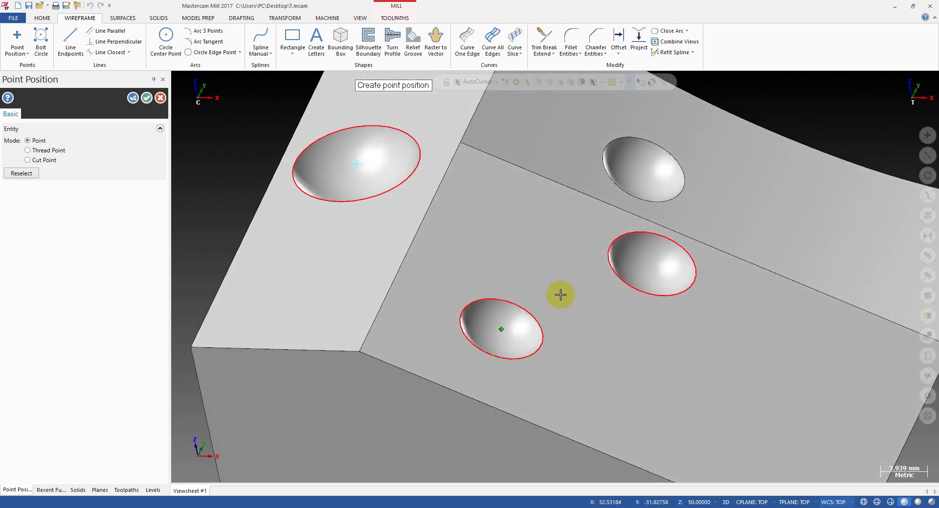
{"action": "left_click", "coordinate": [526, 312]}
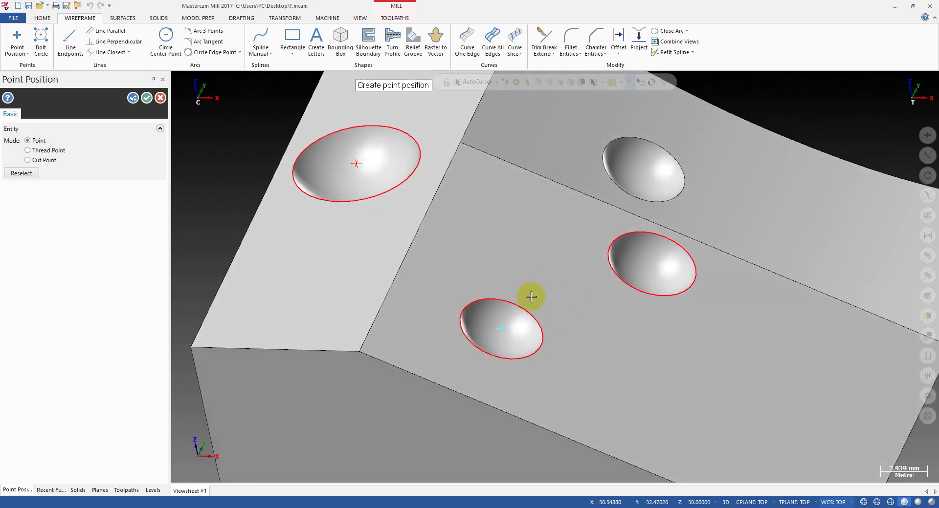
{"action": "middle_click_drag", "start_coordinate": [501, 289], "coordinate": [535, 271]}
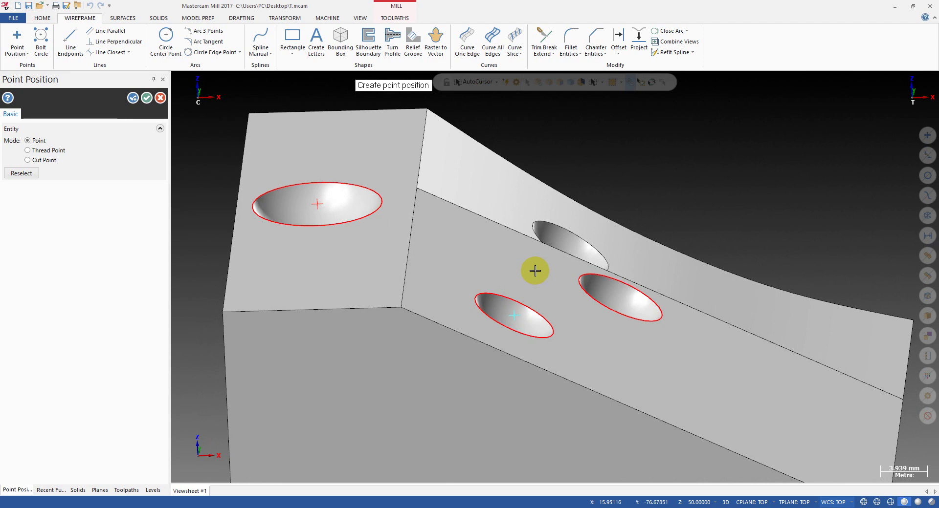
{"action": "left_click", "coordinate": [658, 310]}
{"action": "middle_click_drag", "start_coordinate": [738, 279], "coordinate": [689, 263]}
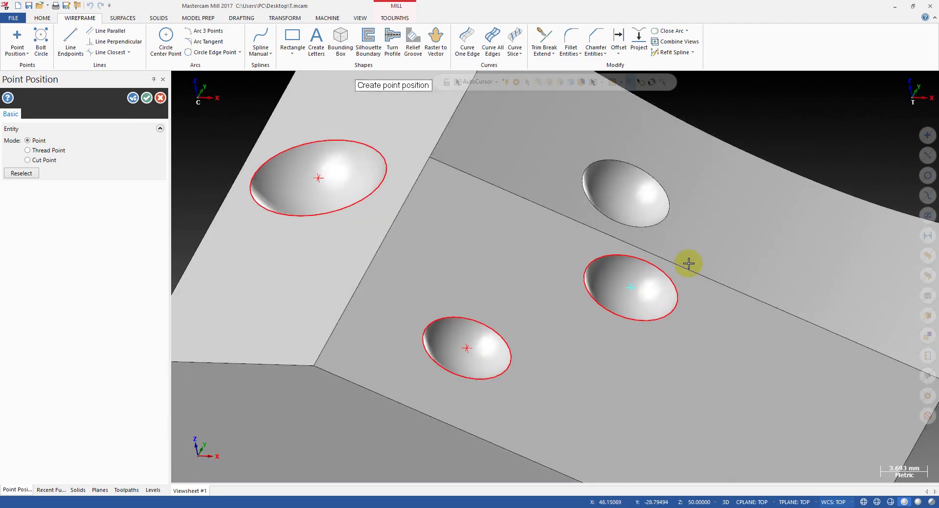
{"action": "key", "text": "Return"}
{"action": "key", "text": "alt+1"}
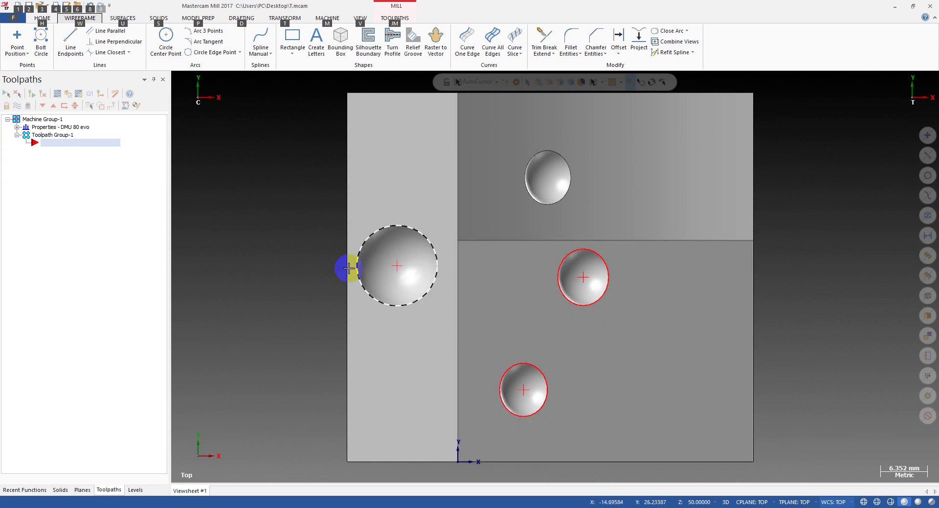
{"action": "middle_click_drag", "start_coordinate": [575, 318], "coordinate": [576, 291]}
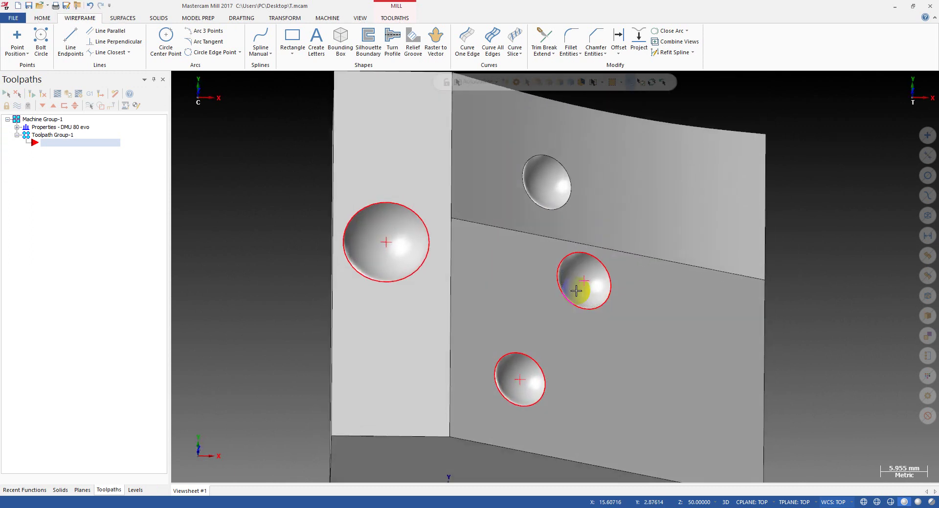
{"action": "key", "text": "alt+1"}
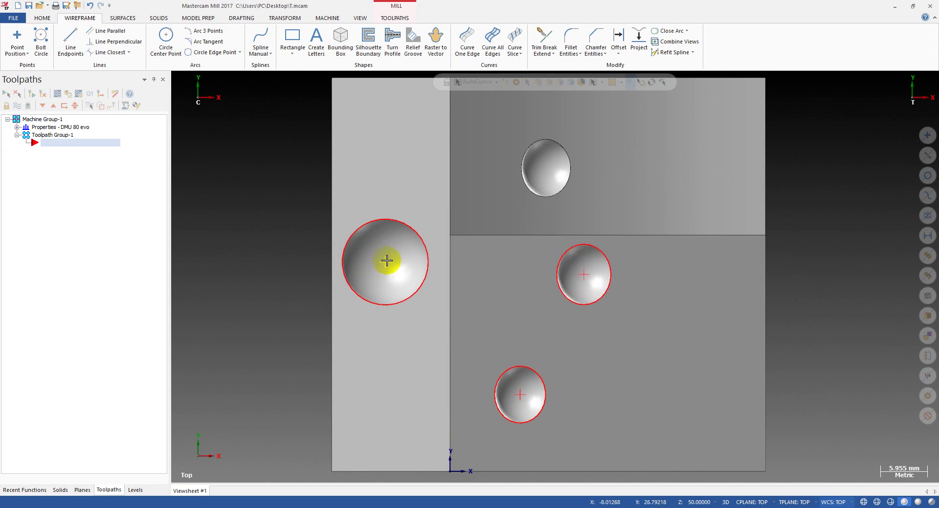
{"action": "middle_click_drag", "start_coordinate": [409, 287], "coordinate": [605, 184]}
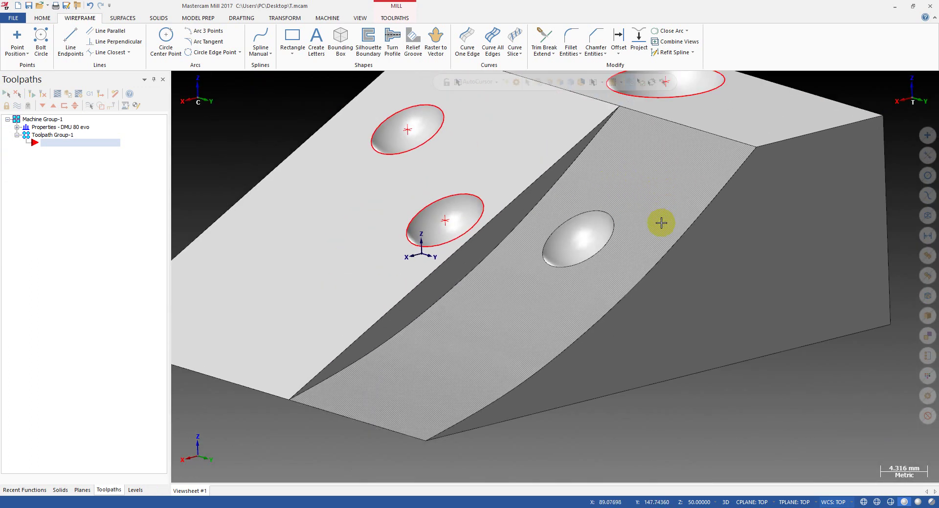
{"action": "middle_click_drag", "start_coordinate": [662, 222], "coordinate": [643, 218]}
{"action": "key", "text": "alt+3"}
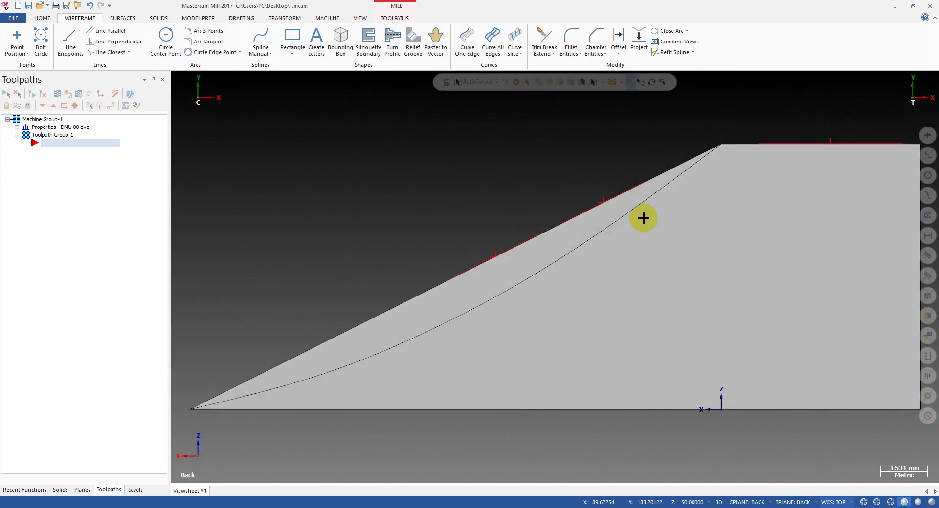
{"action": "middle_click_drag", "start_coordinate": [333, 399], "coordinate": [593, 103]}
- Create a single-edge curve along the curved groove surface
{"action": "left_click", "coordinate": [467, 38]}
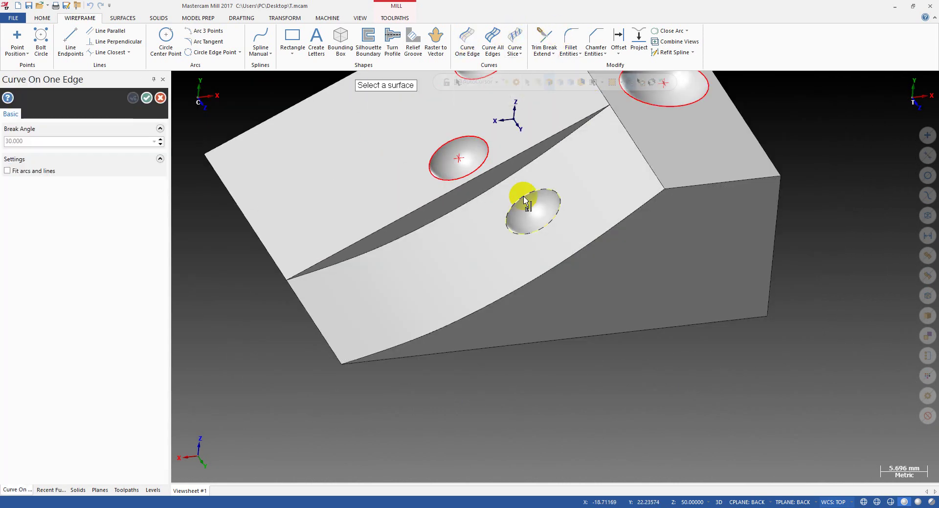
{"action": "left_click", "coordinate": [489, 197]}
{"action": "key", "text": "Return"}
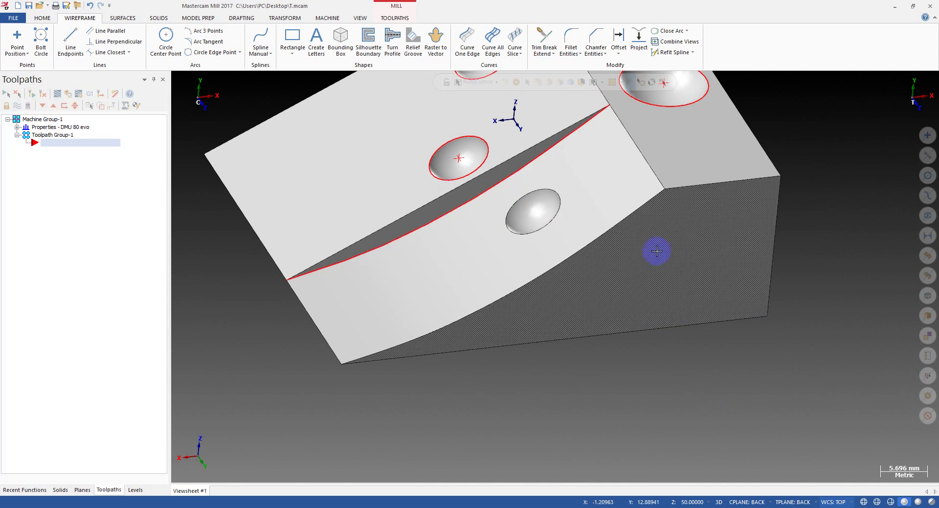
{"action": "scroll", "coordinate": [541, 250], "scroll_direction": "up", "scroll_amount": 3}
{"action": "middle_click_drag", "start_coordinate": [390, 317], "coordinate": [458, 331]}
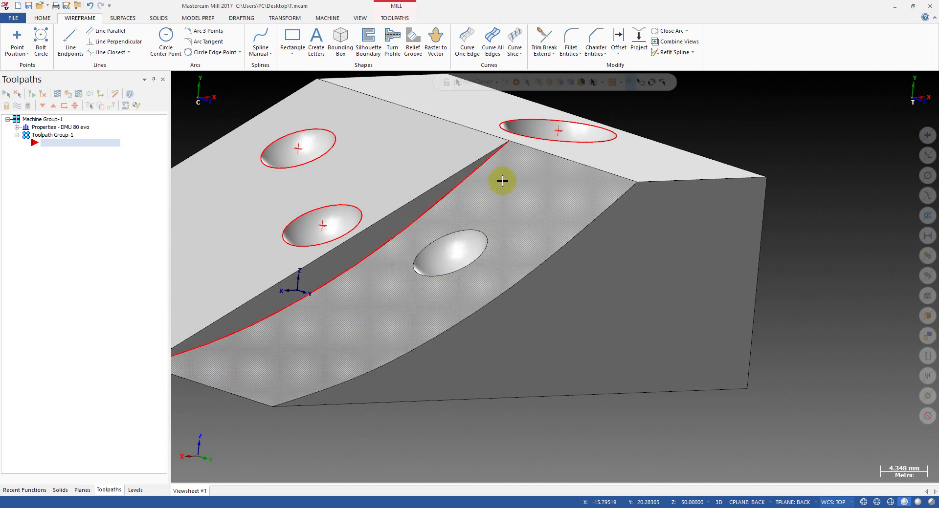
- Create an edge curve around the sloped-face dimple and analyze its properties
{"action": "left_click", "coordinate": [464, 38]}
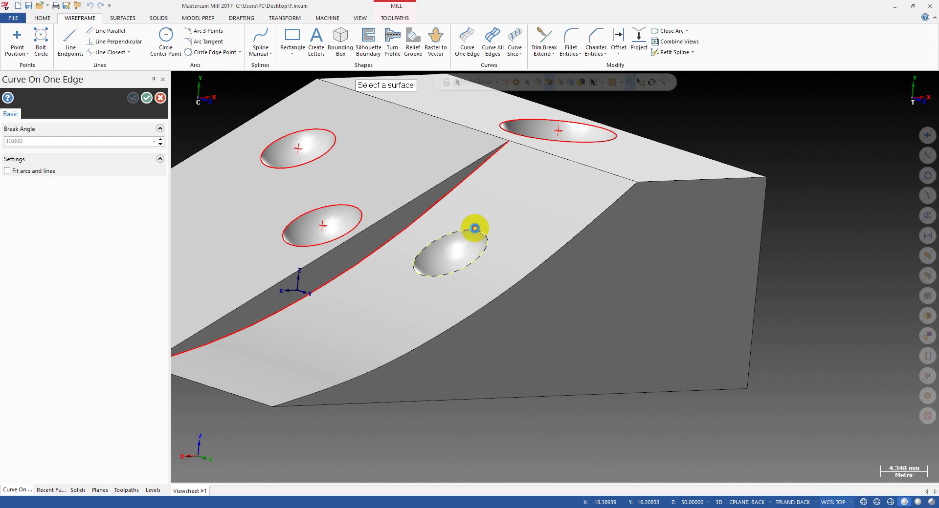
{"action": "left_click", "coordinate": [474, 228]}
{"action": "key", "text": "Return"}
{"action": "key", "text": "F4"}
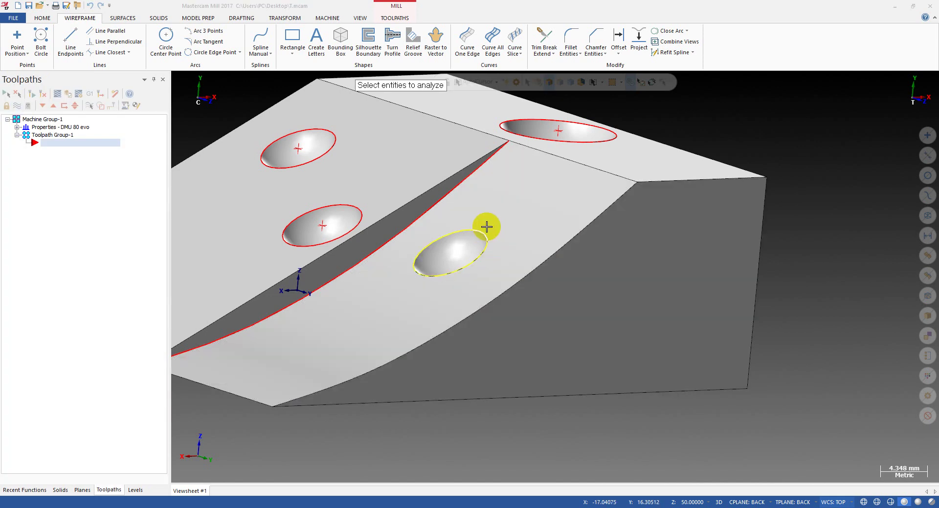
{"action": "left_click", "coordinate": [486, 227]}
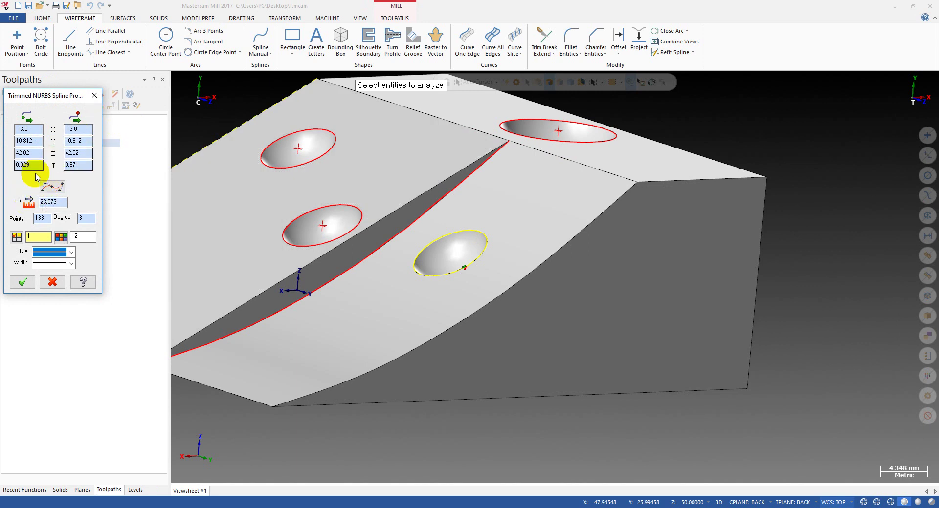
{"action": "left_click", "coordinate": [95, 96]}
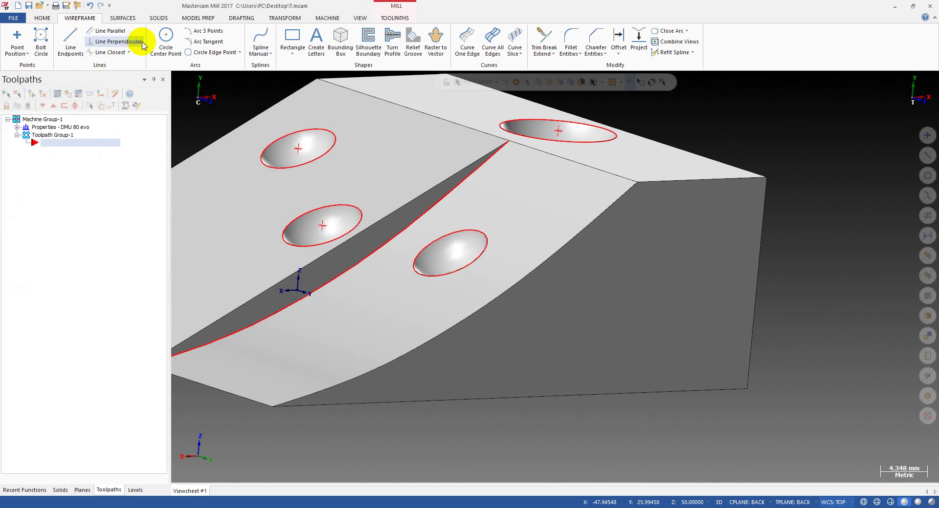
{"action": "left_click", "coordinate": [10, 35]}
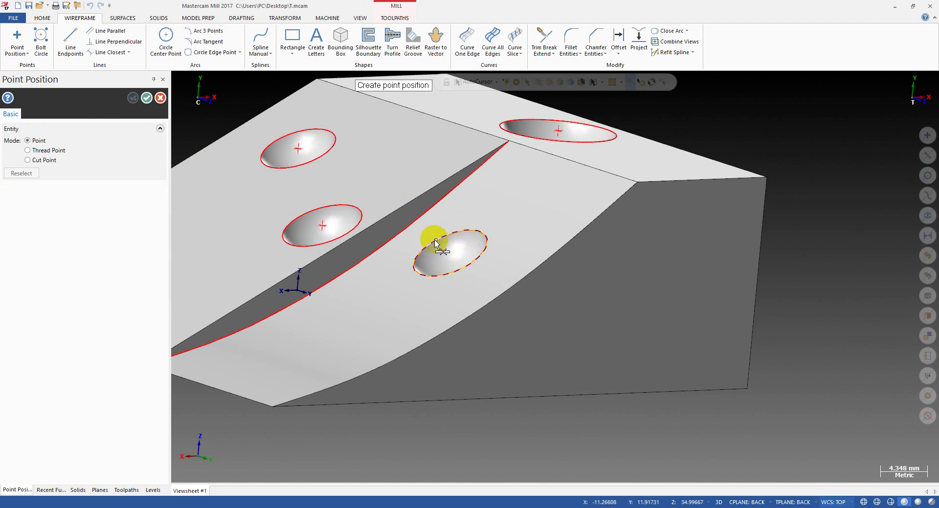
{"action": "middle_click_drag", "start_coordinate": [452, 253], "coordinate": [456, 259]}
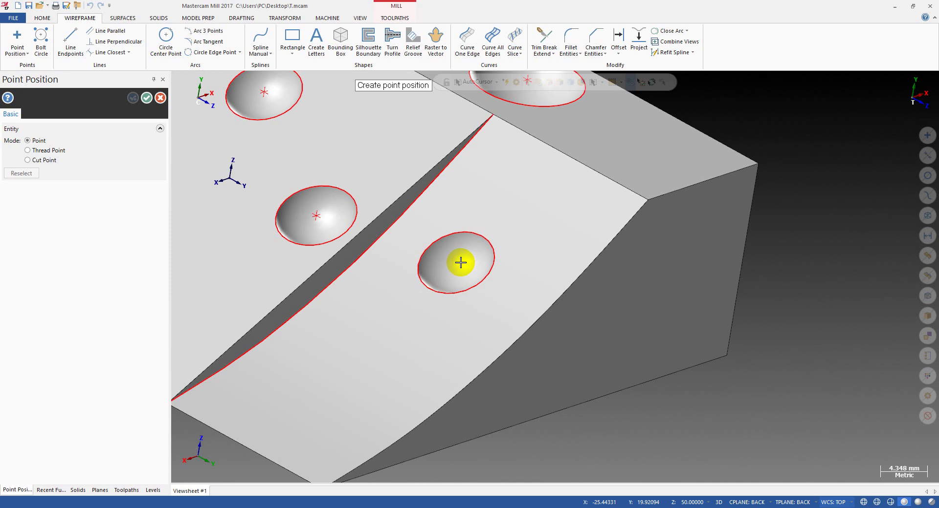
{"action": "key", "text": "Escape"}
{"action": "middle_click_drag", "start_coordinate": [460, 263], "coordinate": [568, 300]}
{"action": "scroll", "coordinate": [593, 257], "scroll_direction": "up", "scroll_amount": 3}
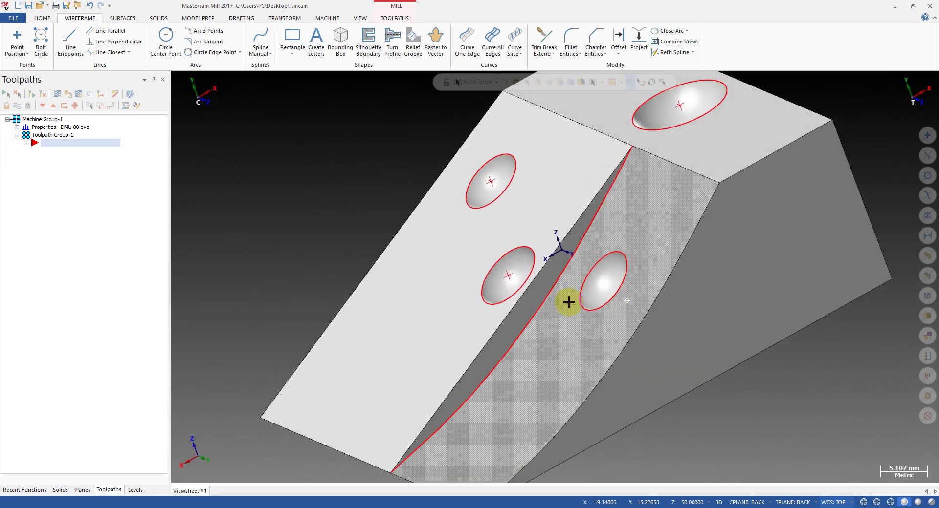
{"action": "scroll", "coordinate": [620, 272], "scroll_direction": "up", "scroll_amount": 2}
{"action": "middle_click_drag", "start_coordinate": [620, 272], "coordinate": [656, 252]}
{"action": "scroll", "coordinate": [655, 251], "scroll_direction": "up", "scroll_amount": 1}
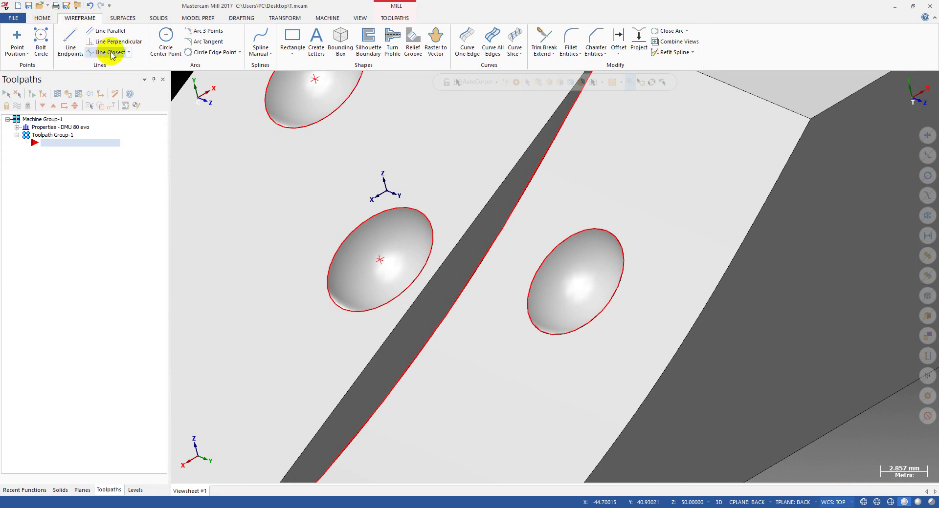
- Zoom out and start Line Normal from the Line Closest dropdown
{"action": "key", "text": "Page_Down"}
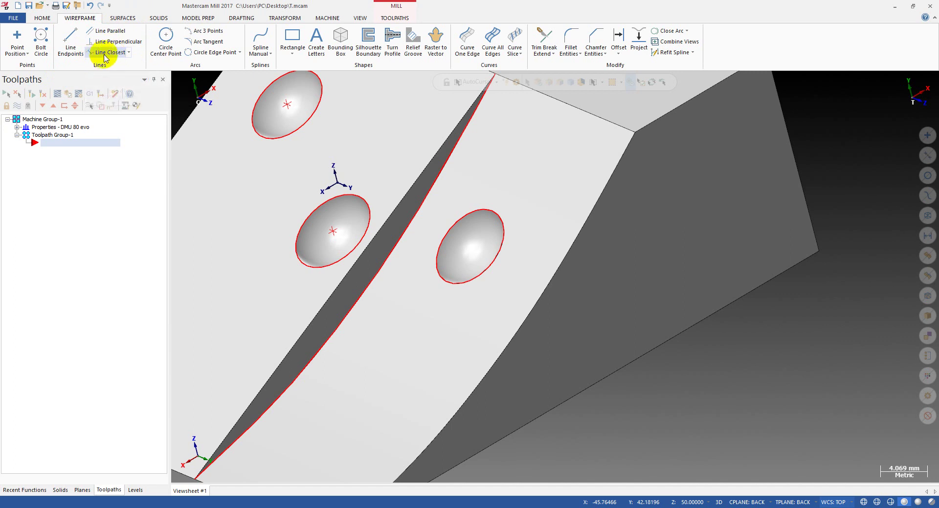
{"action": "left_click", "coordinate": [128, 52]}
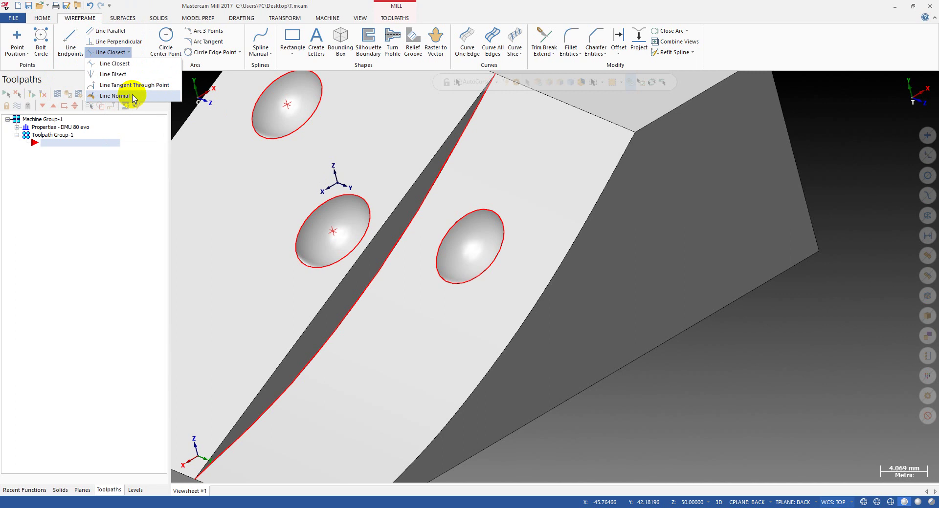
{"action": "left_click", "coordinate": [126, 96]}
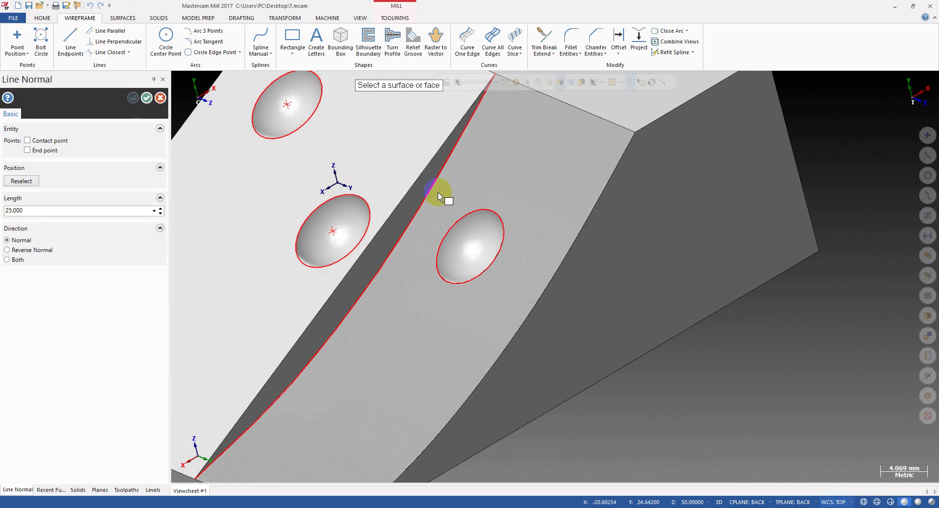
- Change the Line Normal length from 25.000 to 6 and pick the right-hand dome
{"action": "scroll", "coordinate": [485, 233], "scroll_direction": "down", "scroll_amount": 3}
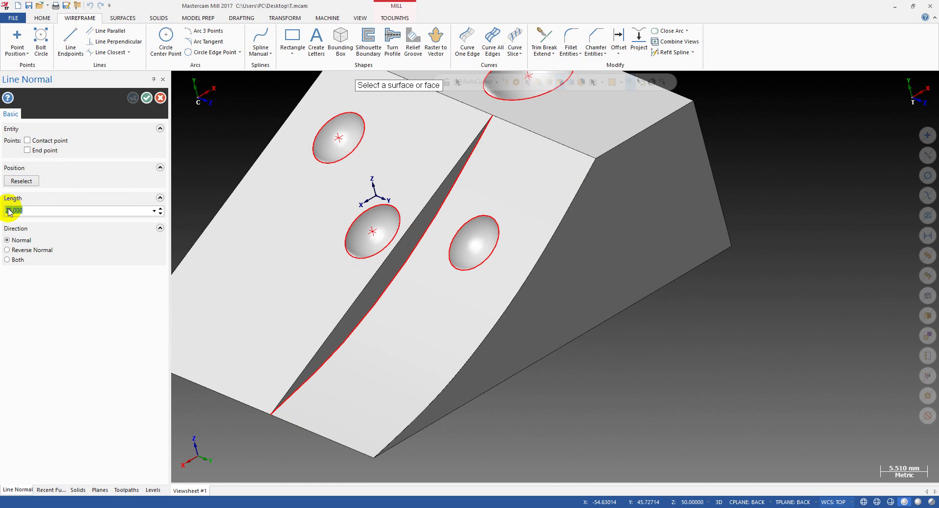
{"action": "left_click_drag", "start_coordinate": [27, 210], "coordinate": [2, 211]}
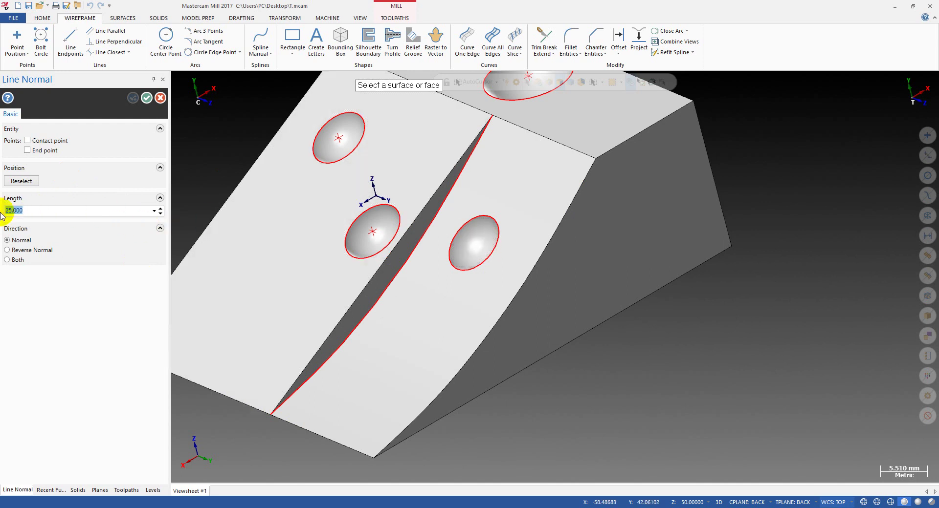
{"action": "type", "text": "5"}
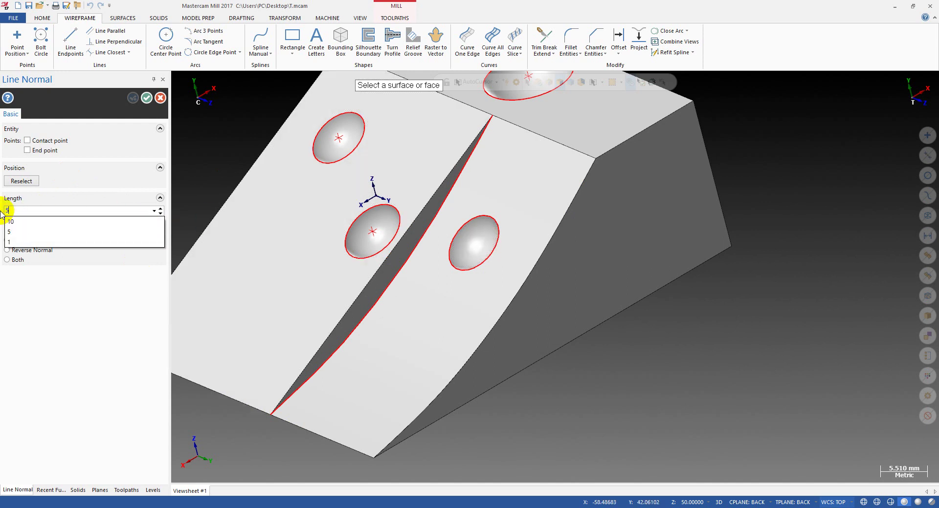
{"action": "left_click", "coordinate": [19, 211]}
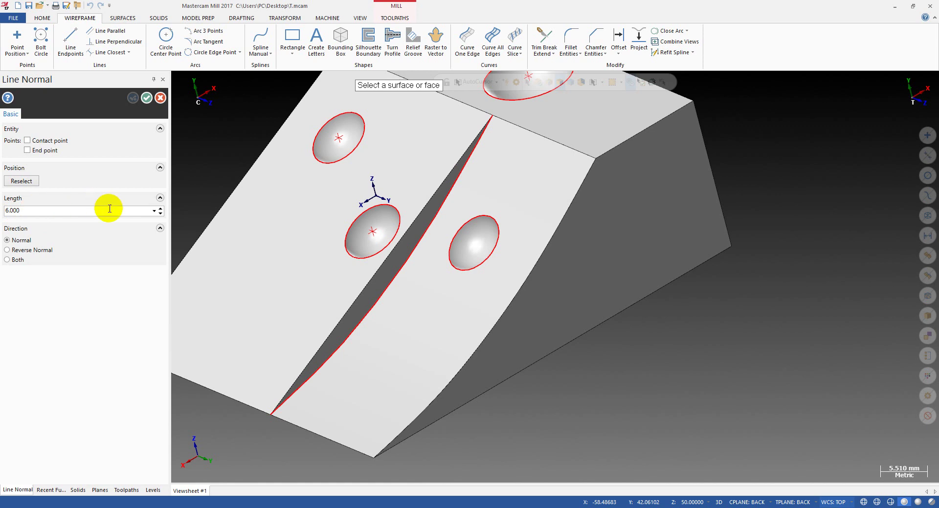
{"action": "left_click", "coordinate": [474, 242]}
- Place 6.000-length normal lines on the right-hand dome crossing near its centre, then end Line Normal
{"action": "scroll", "coordinate": [471, 242], "scroll_direction": "up", "scroll_amount": 4}
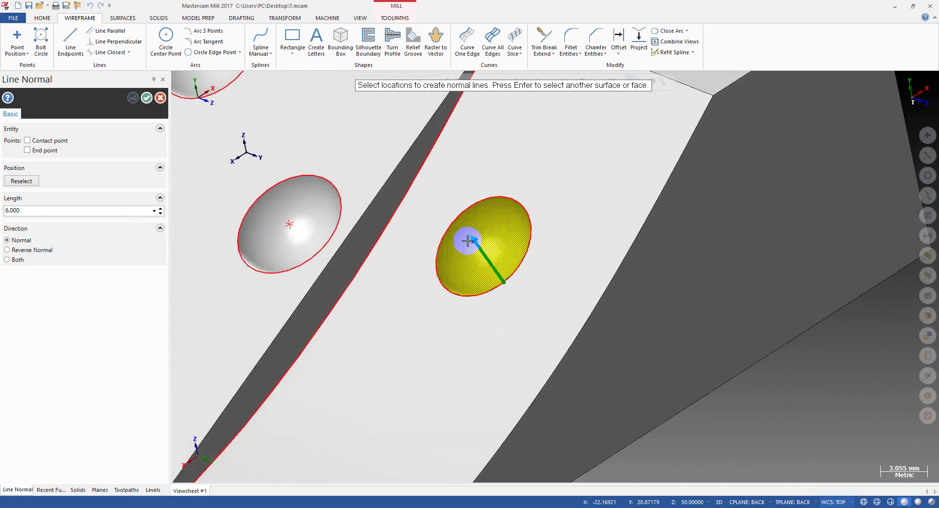
{"action": "scroll", "coordinate": [467, 241], "scroll_direction": "up", "scroll_amount": 2}
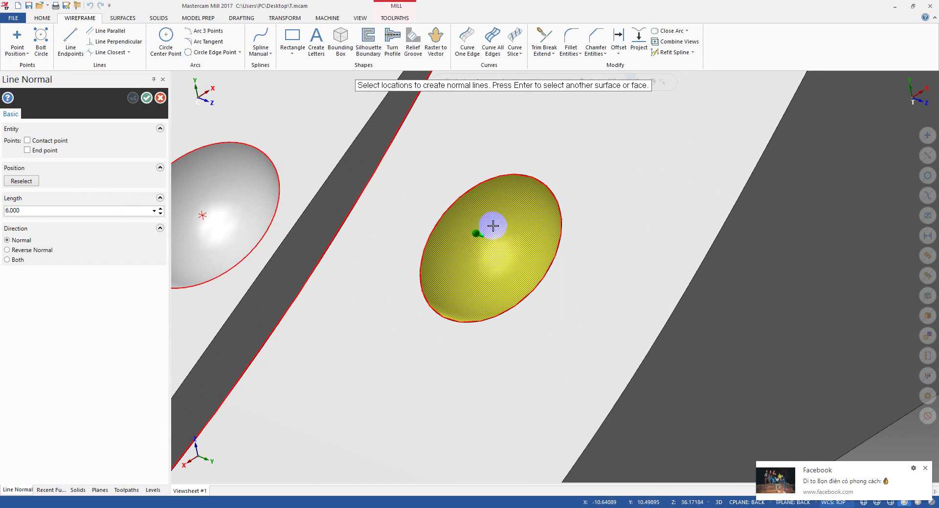
{"action": "left_click", "coordinate": [537, 230]}
{"action": "middle_click_drag", "start_coordinate": [465, 256], "coordinate": [586, 231]}
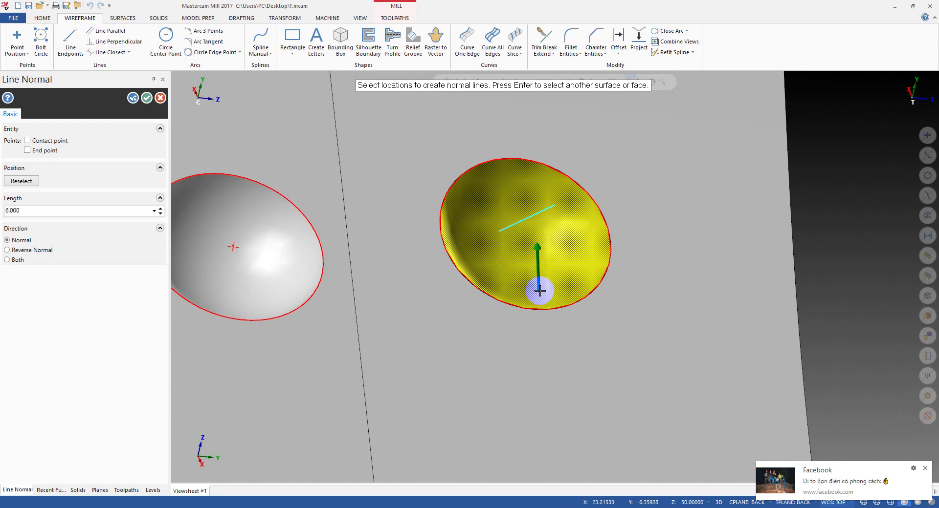
{"action": "left_click", "coordinate": [558, 243]}
{"action": "middle_click_drag", "start_coordinate": [549, 266], "coordinate": [494, 243]}
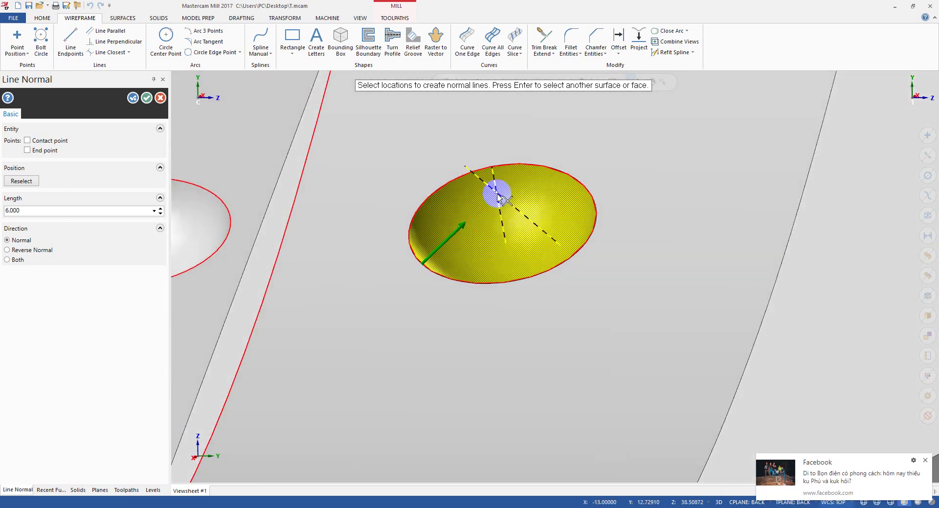
{"action": "scroll", "coordinate": [494, 234], "scroll_direction": "up", "scroll_amount": 3}
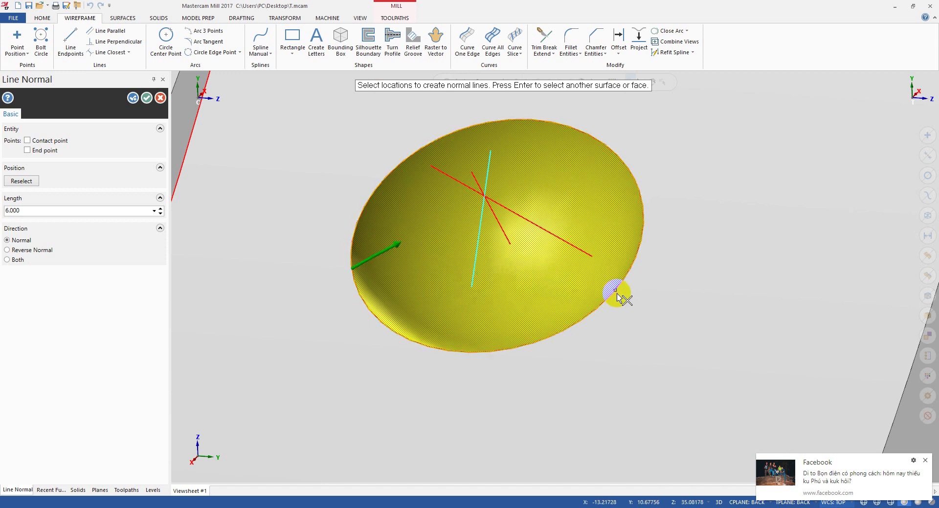
{"action": "middle_click_drag", "start_coordinate": [528, 321], "coordinate": [601, 274]}
{"action": "key", "text": "Escape"}
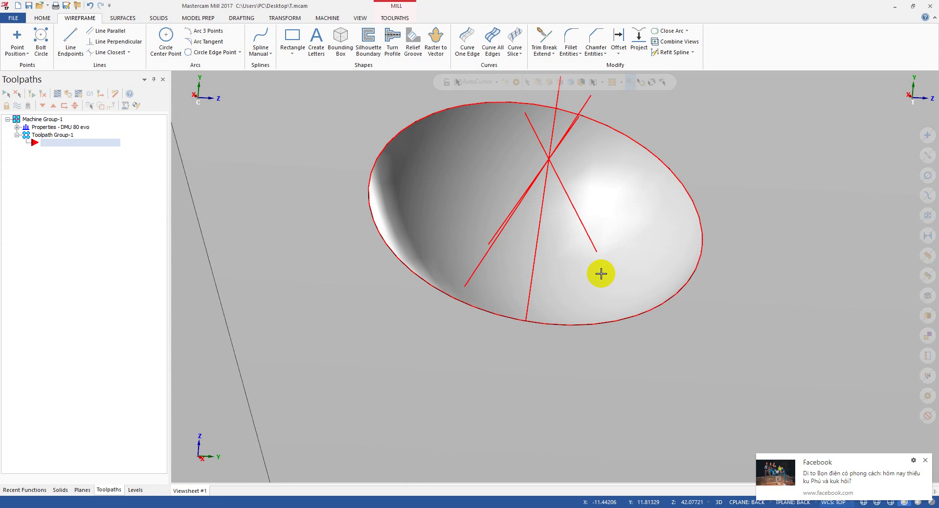
- Switch to Top view, zoom in on the dome, and start Circle Center Point
{"action": "scroll", "coordinate": [537, 276], "scroll_direction": "down", "scroll_amount": 3}
{"action": "middle_click_drag", "start_coordinate": [507, 283], "coordinate": [574, 254]}
{"action": "scroll", "coordinate": [509, 203], "scroll_direction": "up", "scroll_amount": 3}
{"action": "scroll", "coordinate": [531, 217], "scroll_direction": "up", "scroll_amount": 2}
{"action": "scroll", "coordinate": [524, 216], "scroll_direction": "down", "scroll_amount": 2}
{"action": "scroll", "coordinate": [457, 253], "scroll_direction": "down", "scroll_amount": 2}
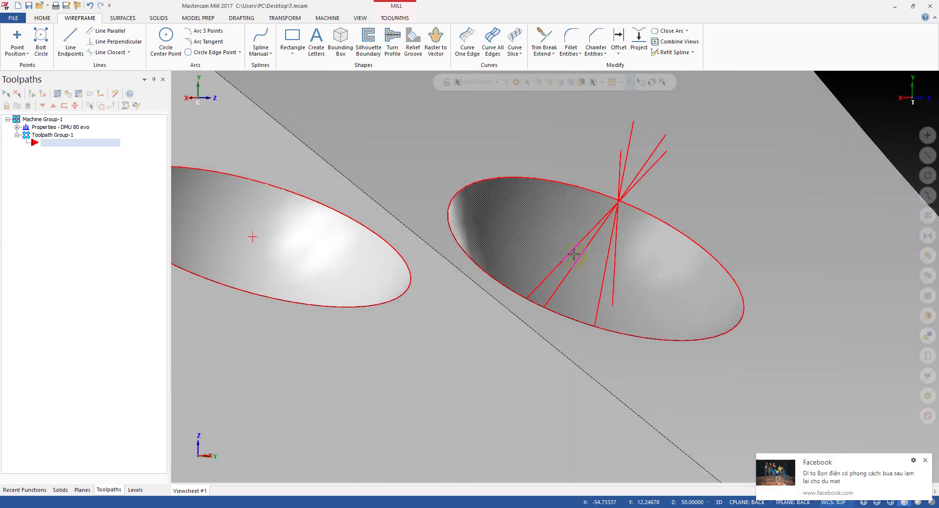
{"action": "key", "text": "alt+1"}
{"action": "scroll", "coordinate": [573, 253], "scroll_direction": "up", "scroll_amount": 4}
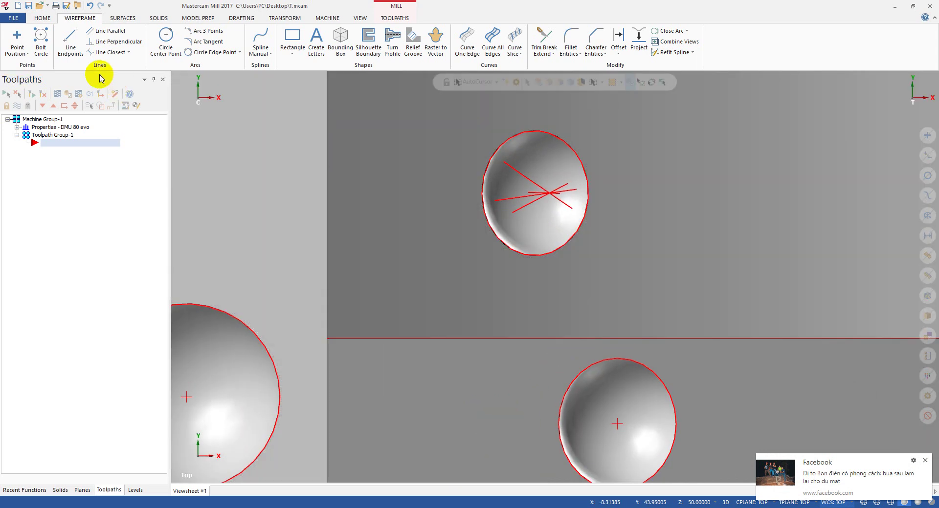
{"action": "left_click", "coordinate": [172, 33]}
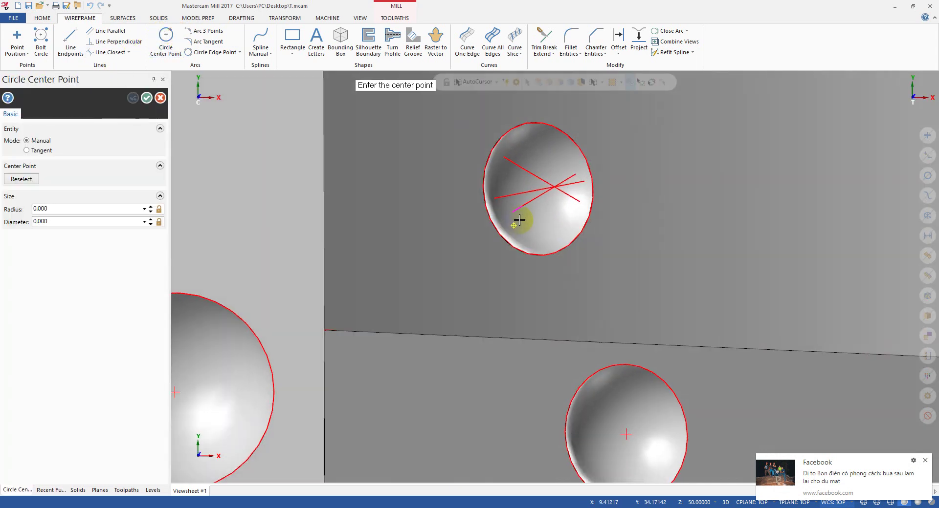
- Draw a 0.487-radius circle centred where the normal lines cross on the dome
{"action": "middle_click_drag", "start_coordinate": [520, 214], "coordinate": [541, 193]}
{"action": "scroll", "coordinate": [555, 183], "scroll_direction": "up", "scroll_amount": 3}
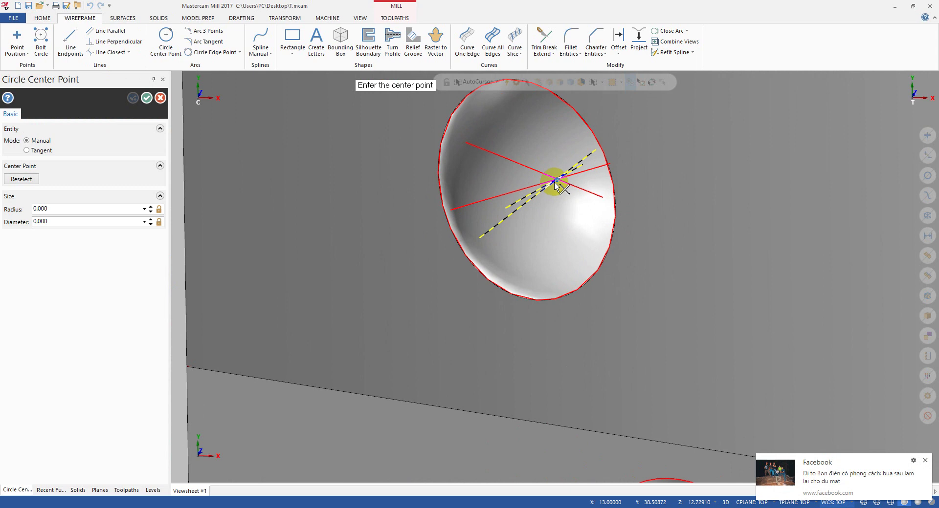
{"action": "left_click", "coordinate": [555, 182]}
{"action": "left_click", "coordinate": [561, 194]}
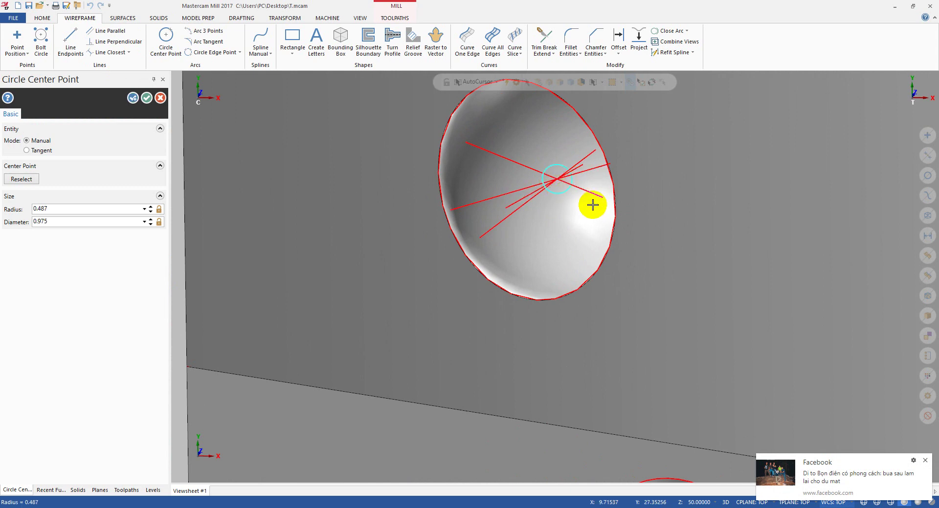
{"action": "key", "text": "Escape"}
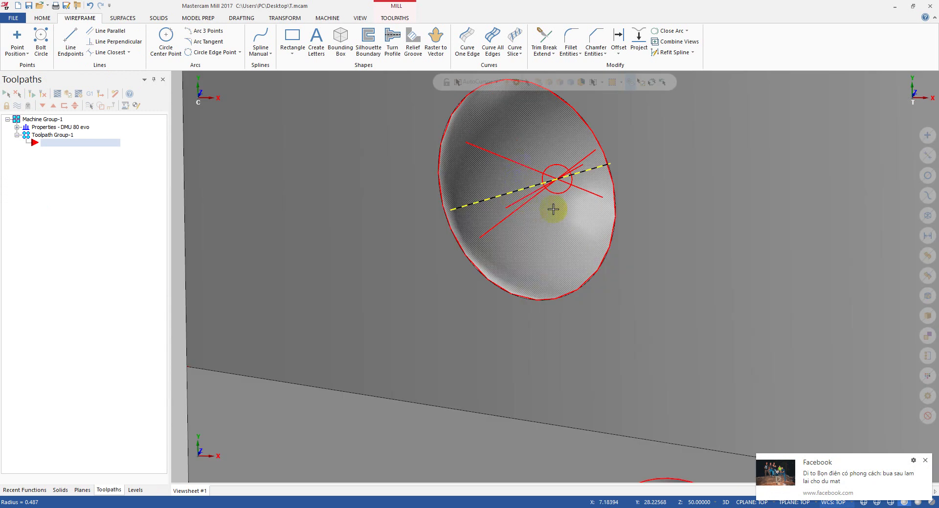
{"action": "middle_click_drag", "start_coordinate": [565, 195], "coordinate": [510, 177]}
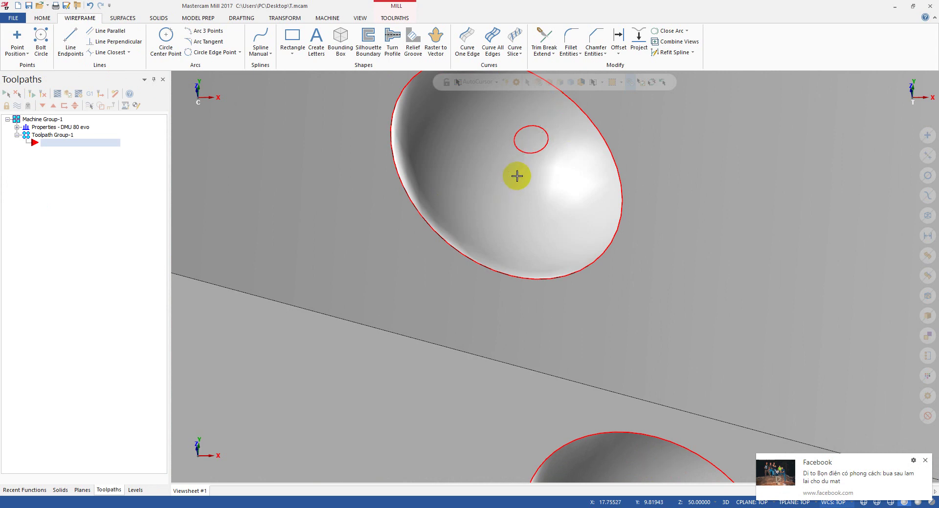
- Place a Point Position point at the centre of the large left dome
{"action": "mouse_move", "coordinate": [516, 191]}
{"action": "middle_mouse_down"}
{"action": "mouse_move", "coordinate": [503, 203]}
{"action": "mouse_move", "coordinate": [498, 194]}
{"action": "middle_mouse_up"}
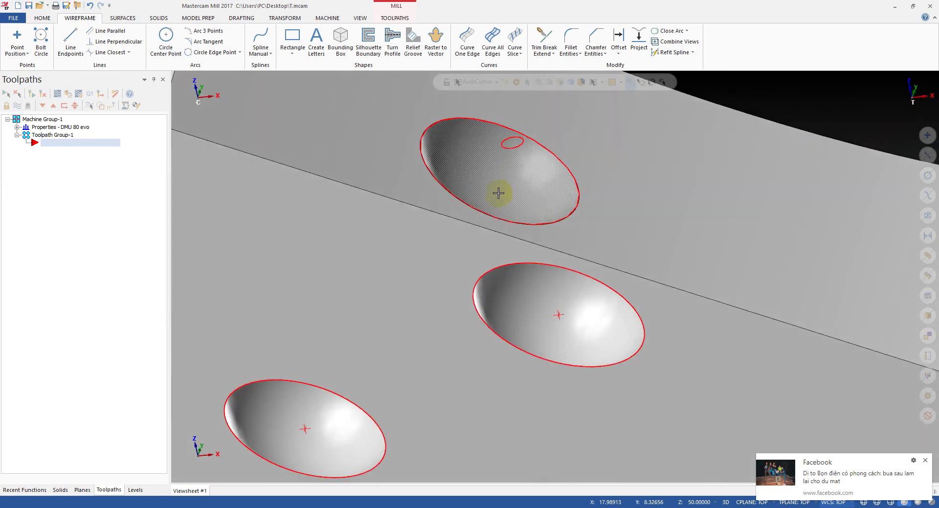
{"action": "key", "text": "alt+1"}
{"action": "scroll", "coordinate": [541, 195], "scroll_direction": "down", "scroll_amount": 2}
{"action": "scroll", "coordinate": [548, 174], "scroll_direction": "up", "scroll_amount": 4}
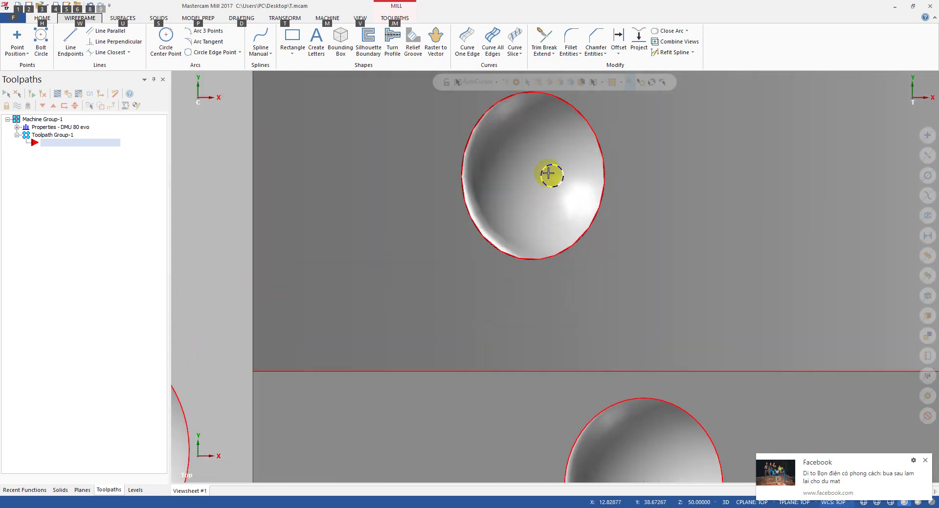
{"action": "middle_click_drag", "start_coordinate": [551, 173], "coordinate": [503, 173]}
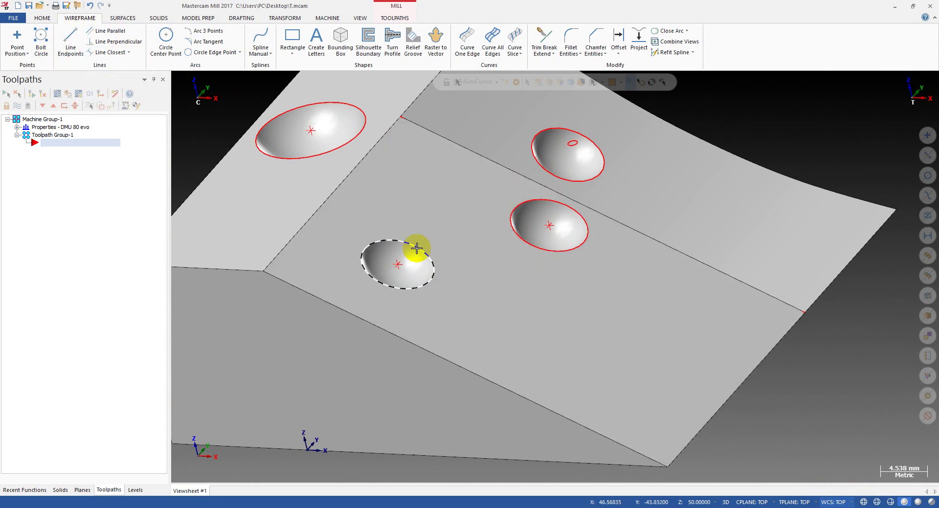
{"action": "mouse_move", "coordinate": [293, 125]}
{"action": "middle_mouse_down"}
{"action": "mouse_move", "coordinate": [330, 119]}
{"action": "mouse_move", "coordinate": [413, 140]}
{"action": "mouse_move", "coordinate": [413, 167]}
{"action": "mouse_move", "coordinate": [555, 168]}
{"action": "mouse_move", "coordinate": [499, 216]}
{"action": "mouse_move", "coordinate": [339, 146]}
{"action": "mouse_move", "coordinate": [327, 132]}
{"action": "middle_mouse_up"}
{"action": "left_click", "coordinate": [11, 38]}
{"action": "left_click", "coordinate": [325, 136]}
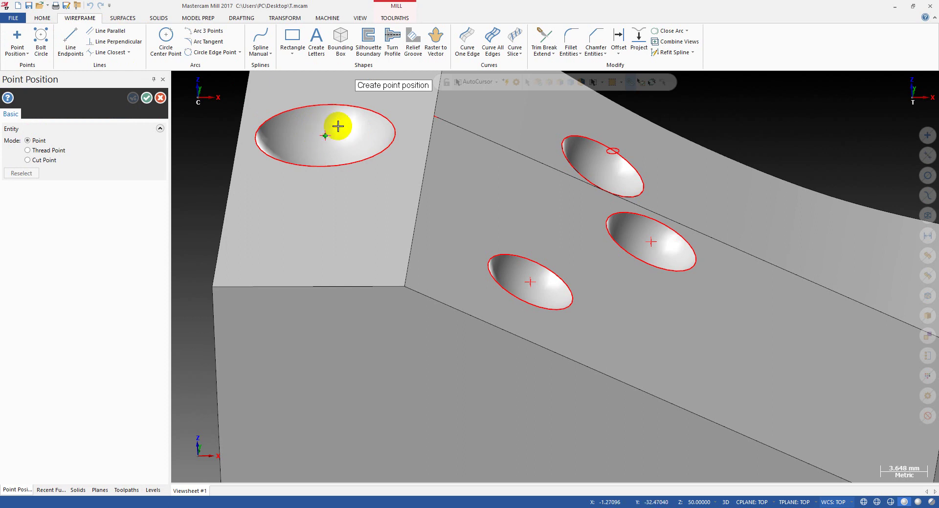
- Fit the whole part in view and open the Line Closest dropdown
{"action": "scroll", "coordinate": [463, 217], "scroll_direction": "down", "scroll_amount": 3}
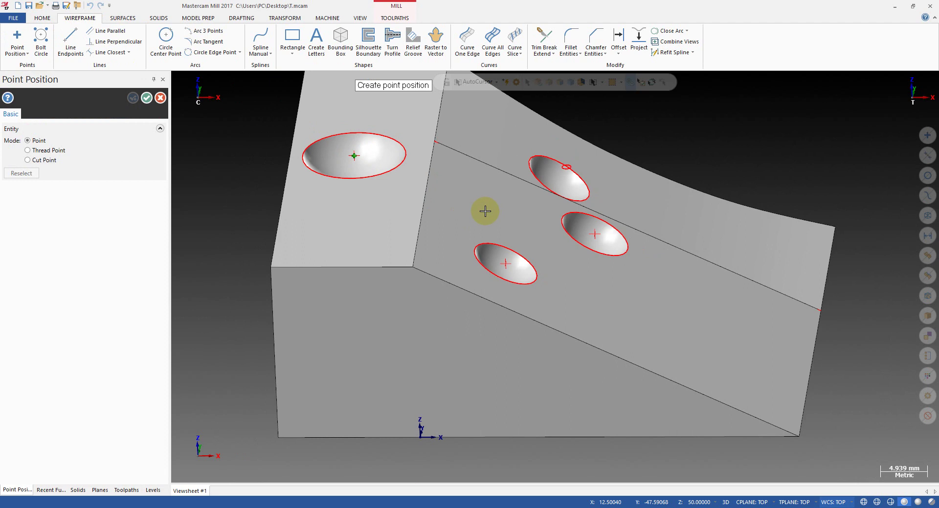
{"action": "key", "text": "alt+1"}
{"action": "key", "text": "alt+F1"}
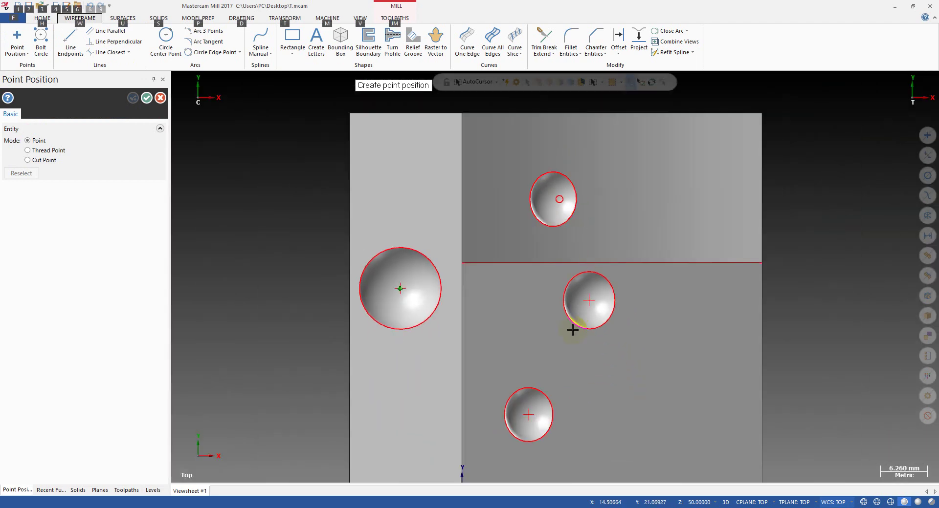
{"action": "middle_click_drag", "start_coordinate": [531, 322], "coordinate": [504, 225]}
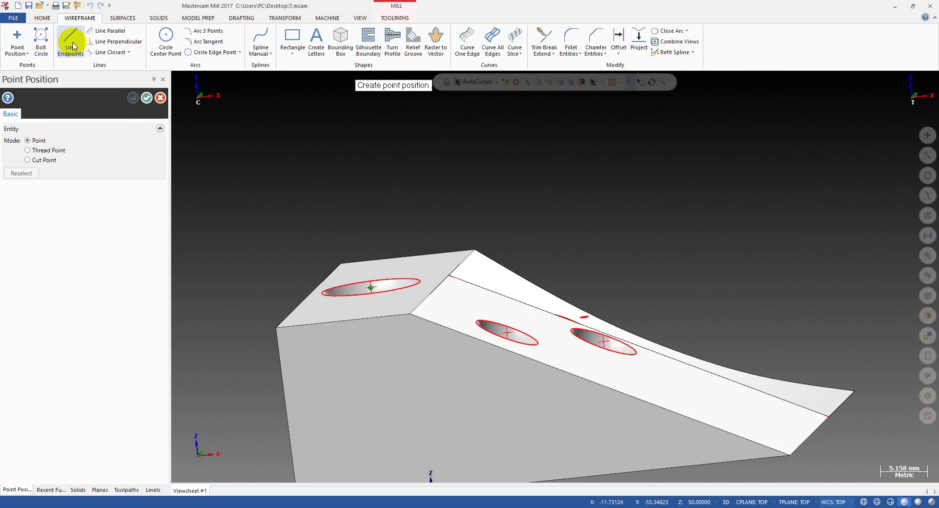
{"action": "left_click", "coordinate": [128, 52]}
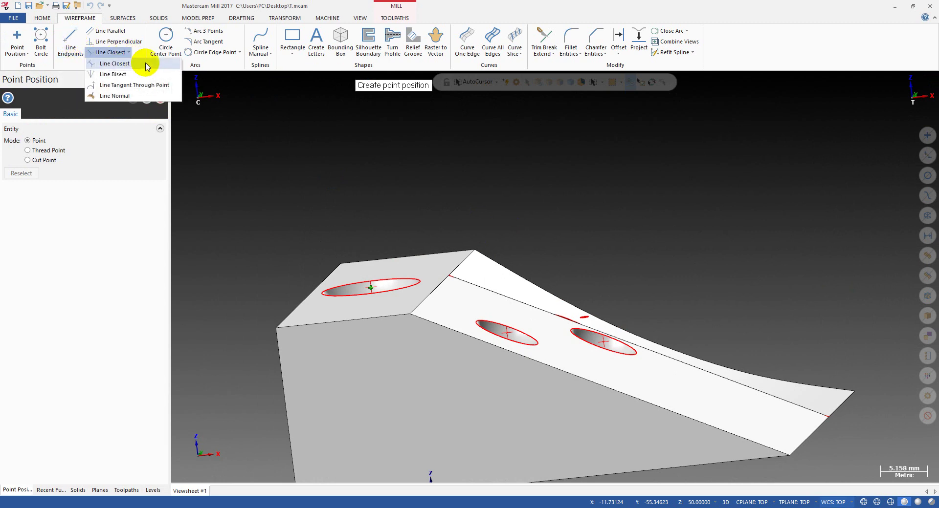
- Create a surface-normal line on the large left dimple with Line Normal
{"action": "left_click", "coordinate": [129, 96]}
{"action": "scroll", "coordinate": [373, 293], "scroll_direction": "up", "scroll_amount": 3}
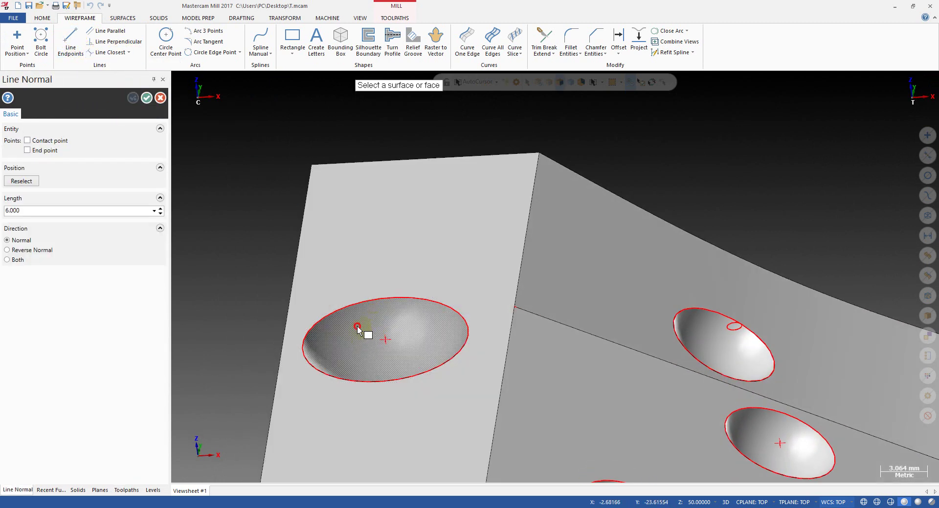
{"action": "left_click", "coordinate": [361, 327]}
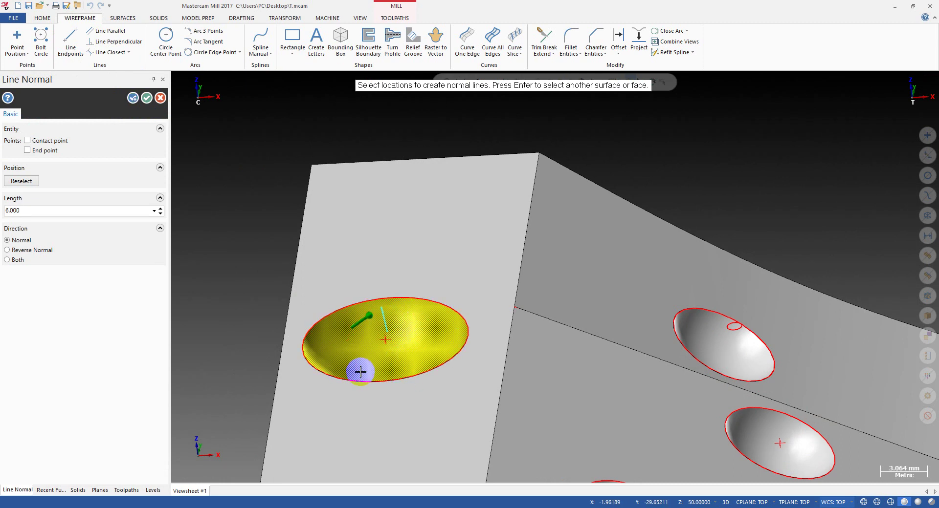
{"action": "middle_click_drag", "start_coordinate": [362, 377], "coordinate": [488, 333]}
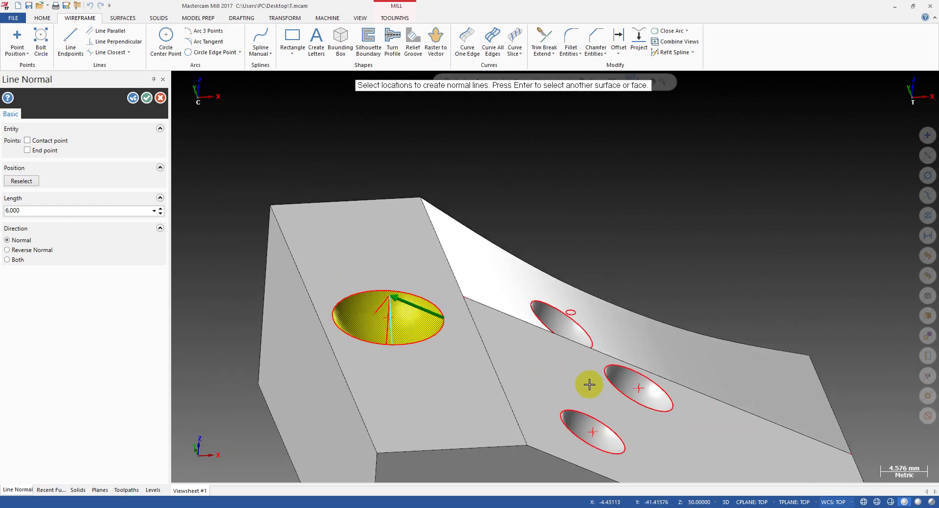
{"action": "left_click", "coordinate": [140, 99]}
- Add a 6.000-length normal line at the centre of the middle dimple
{"action": "scroll", "coordinate": [587, 372], "scroll_direction": "up", "scroll_amount": 3}
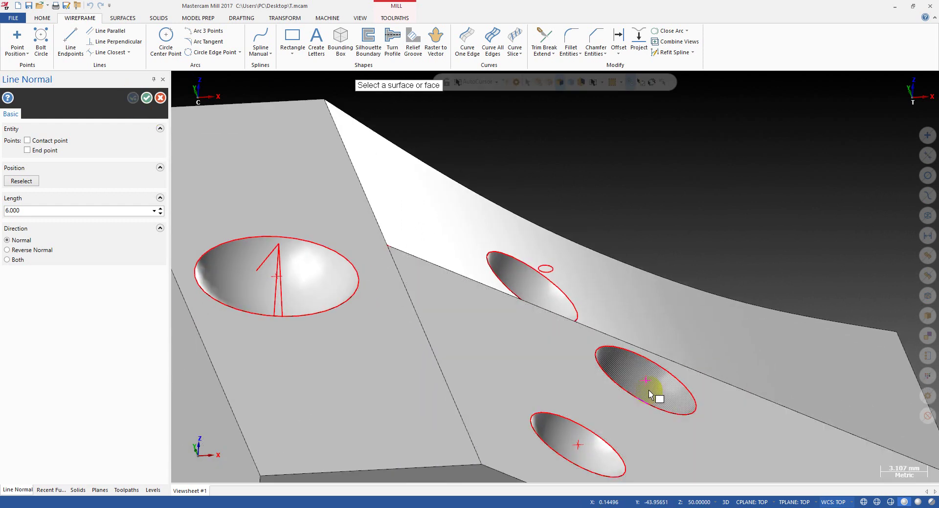
{"action": "left_click", "coordinate": [622, 382]}
{"action": "middle_click_drag", "start_coordinate": [617, 380], "coordinate": [639, 399]}
{"action": "left_click", "coordinate": [635, 400]}
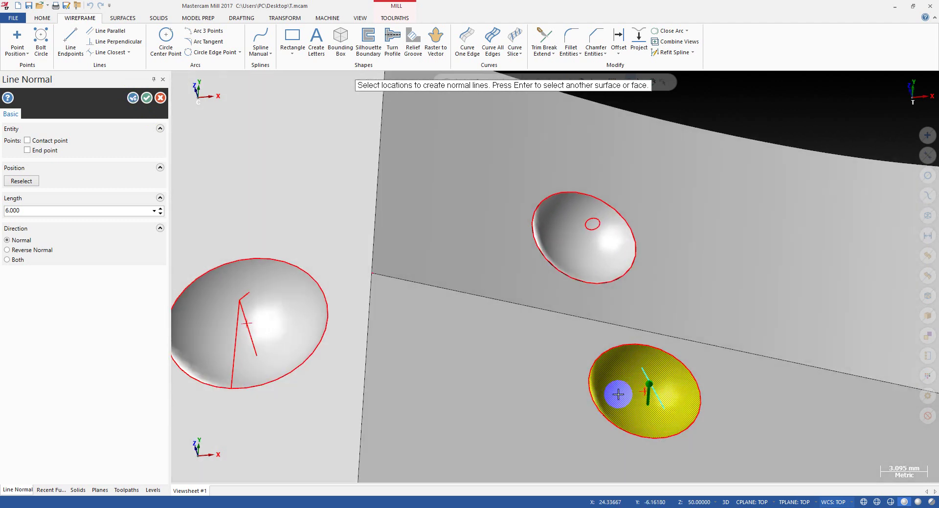
{"action": "scroll", "coordinate": [631, 386], "scroll_direction": "down", "scroll_amount": 3}
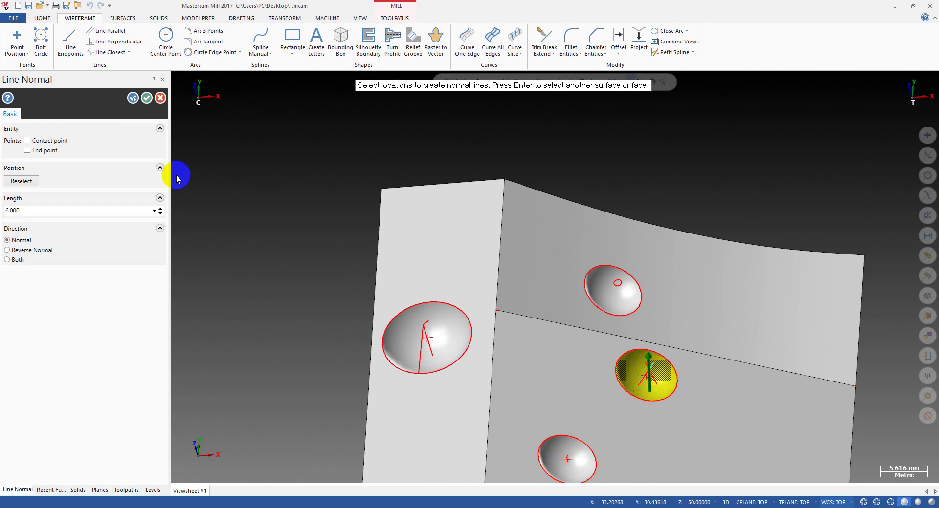
{"action": "left_click", "coordinate": [133, 98]}
- Add a normal line at the lower dimple's centre and end the normal-line command
{"action": "scroll", "coordinate": [677, 320], "scroll_direction": "up", "scroll_amount": 3}
{"action": "scroll", "coordinate": [582, 393], "scroll_direction": "up", "scroll_amount": 1}
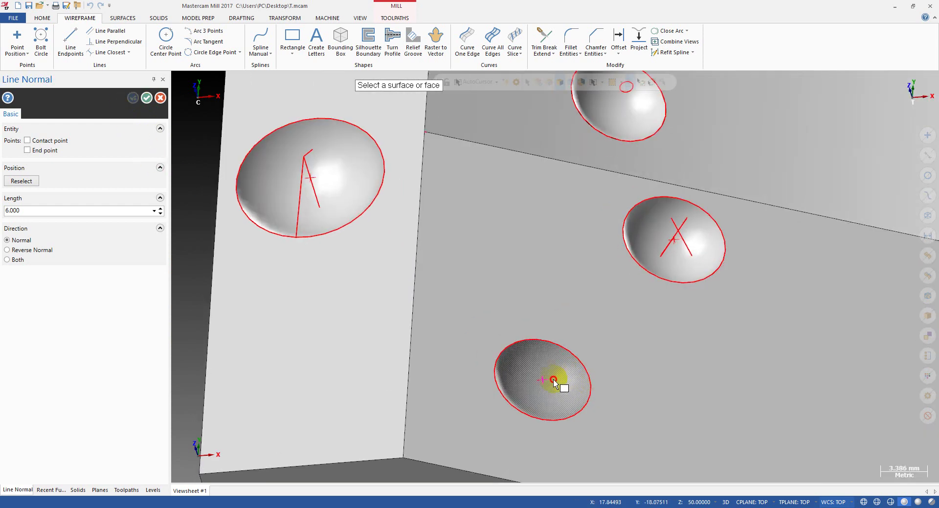
{"action": "left_click", "coordinate": [560, 381]}
{"action": "scroll", "coordinate": [562, 362], "scroll_direction": "up", "scroll_amount": 4}
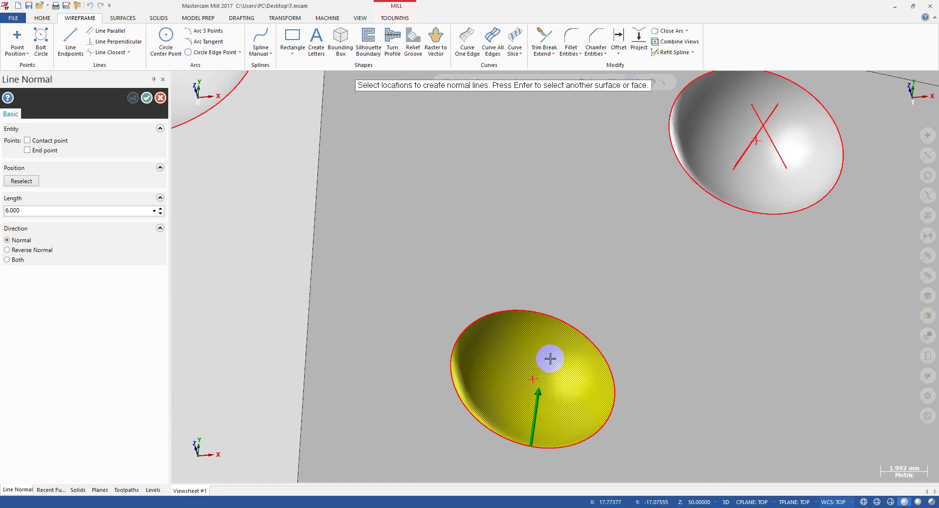
{"action": "scroll", "coordinate": [544, 370], "scroll_direction": "down", "scroll_amount": 3}
{"action": "middle_click_drag", "start_coordinate": [533, 395], "coordinate": [528, 386]}
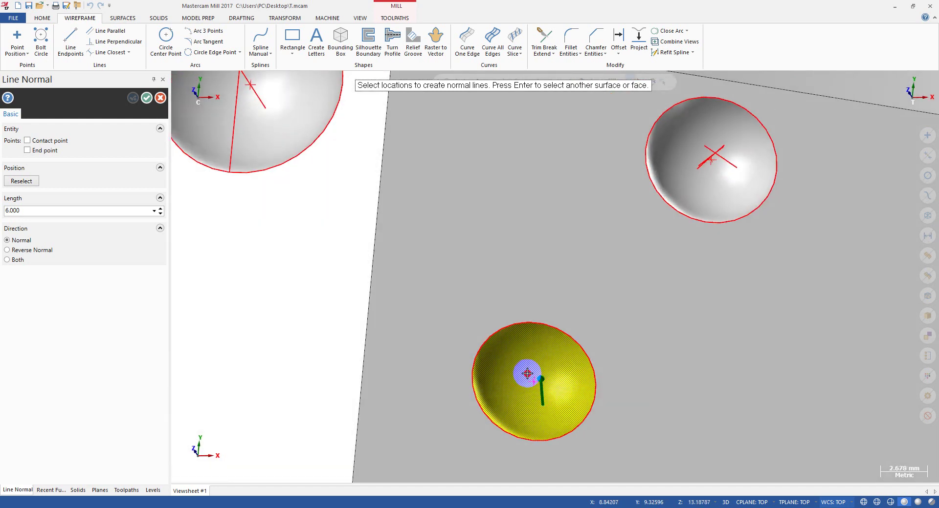
{"action": "left_click", "coordinate": [538, 380]}
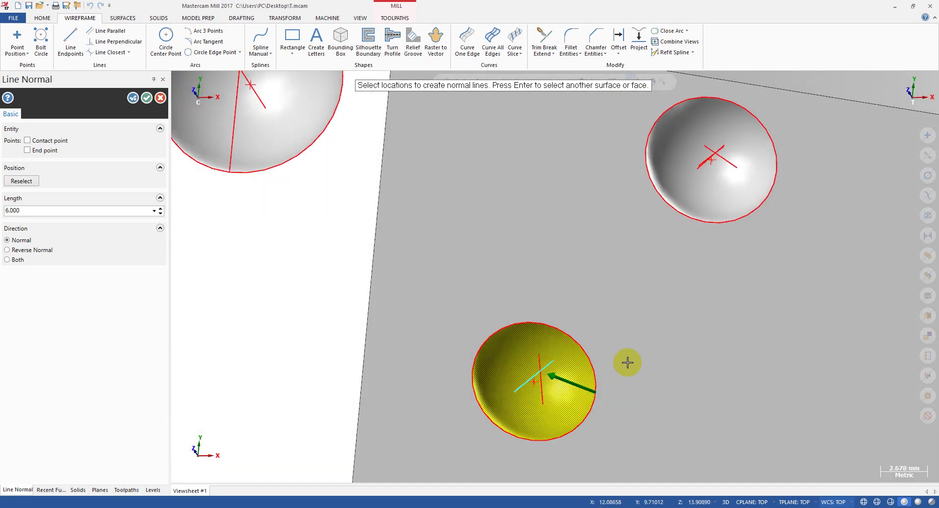
{"action": "key", "text": "Escape"}
{"action": "middle_click_drag", "start_coordinate": [627, 362], "coordinate": [651, 344]}
- Place a point at the end of the large dimple's normal line
{"action": "left_click", "coordinate": [19, 43]}
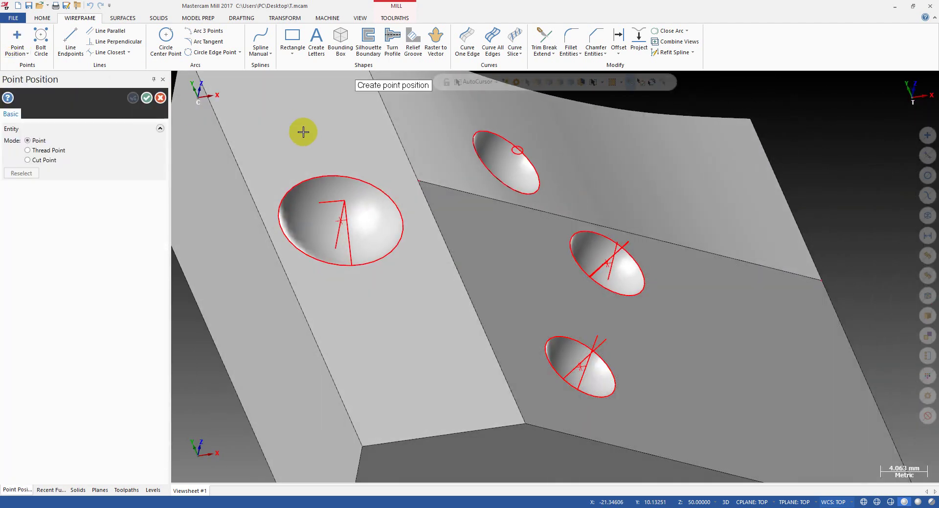
{"action": "left_click", "coordinate": [346, 200]}
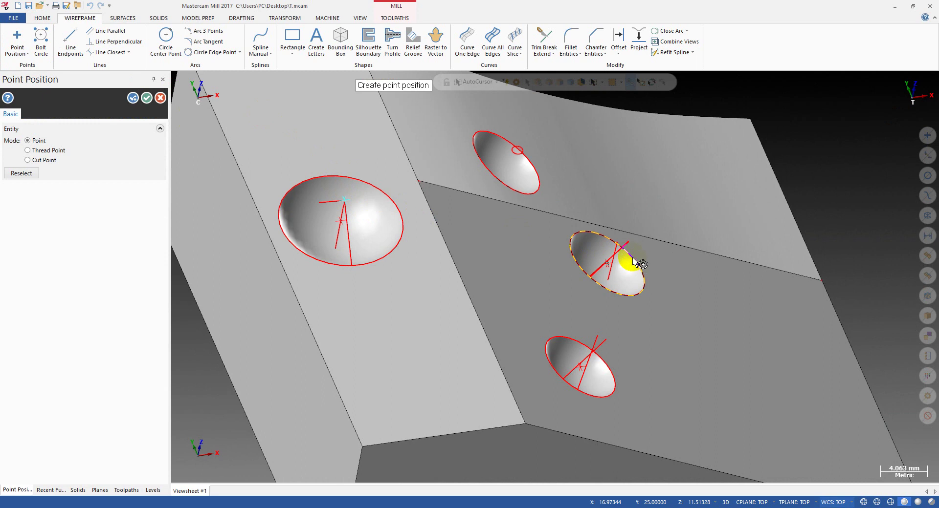
{"action": "scroll", "coordinate": [587, 372], "scroll_direction": "up", "scroll_amount": 2}
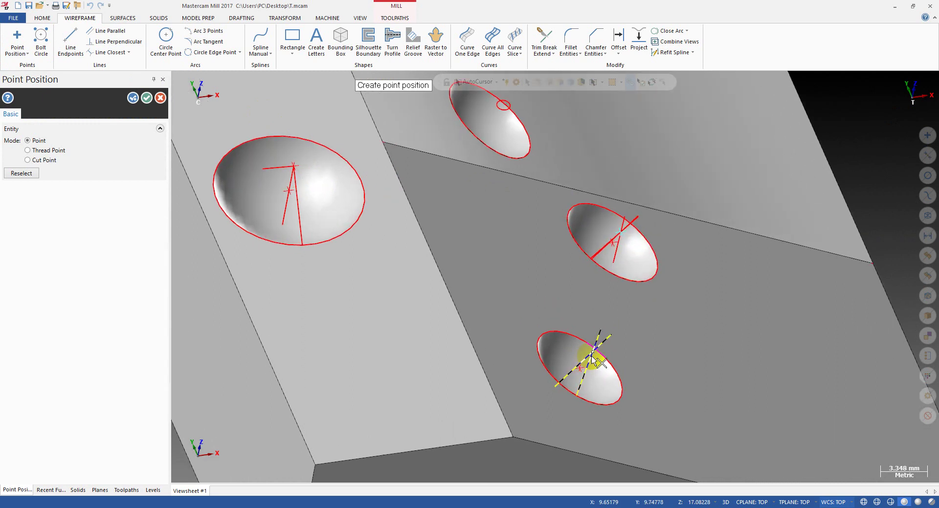
{"action": "key", "text": "Escape"}
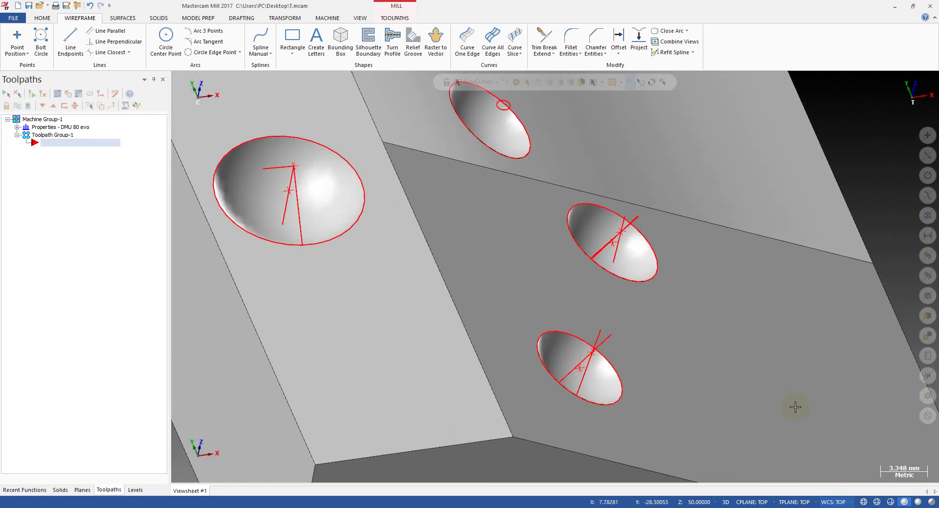
{"action": "scroll", "coordinate": [531, 202], "scroll_direction": "down", "scroll_amount": 1}
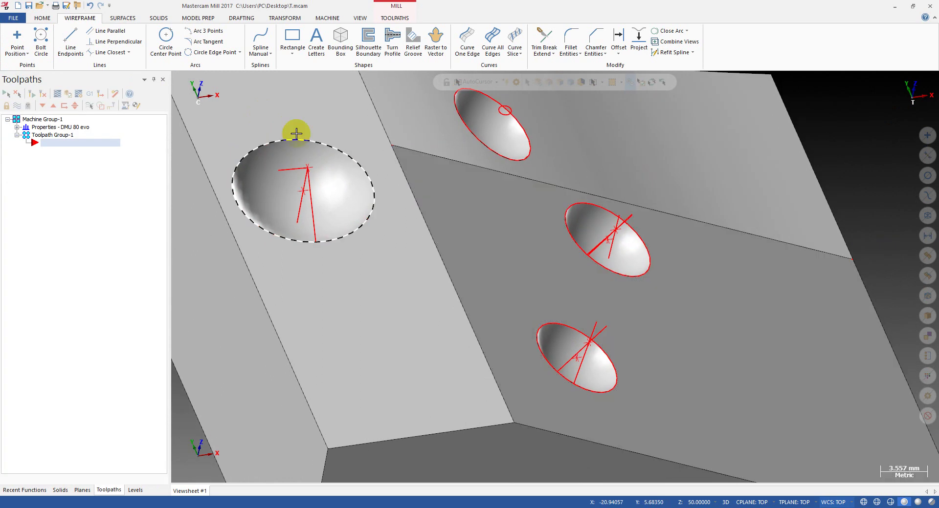
- Select the normal lines in the large and lower dimples
{"action": "left_click", "coordinate": [300, 190]}
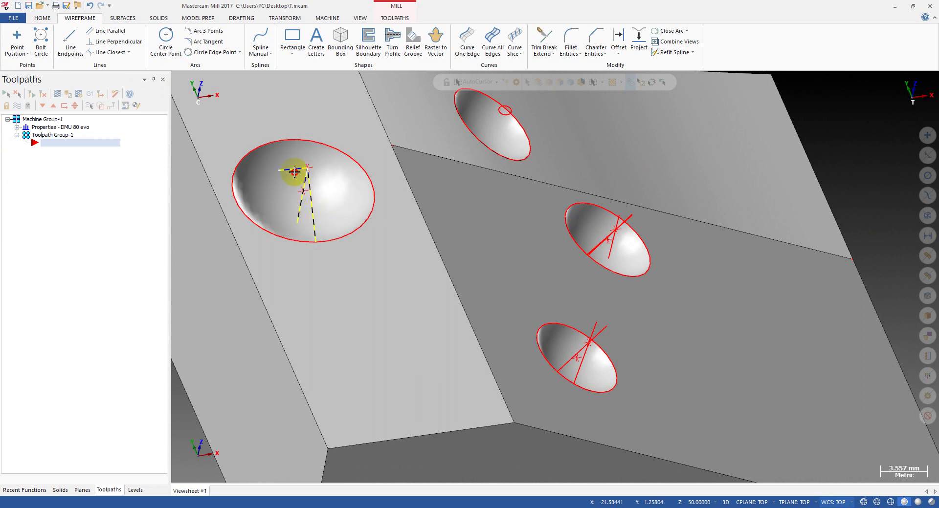
{"action": "left_click", "coordinate": [577, 353]}
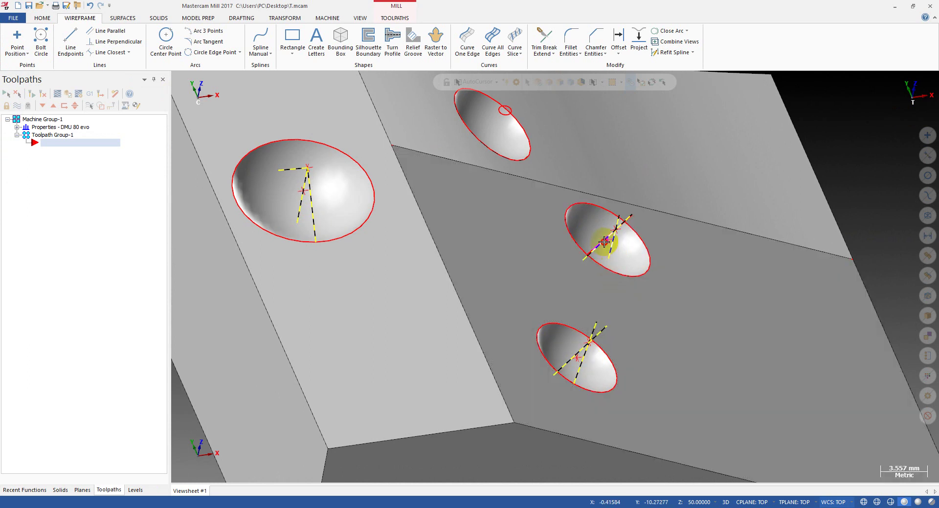
{"action": "middle_click_drag", "start_coordinate": [604, 241], "coordinate": [600, 239]}
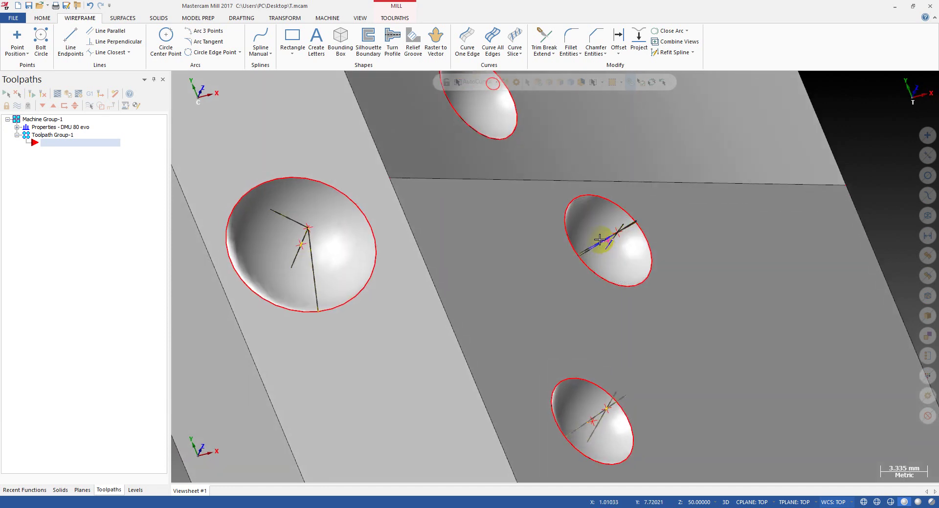
- Select the extra points in the lower, large and middle dimples for removal
{"action": "left_click", "coordinate": [590, 421]}
{"action": "left_click", "coordinate": [300, 244]}
{"action": "left_click", "coordinate": [607, 241]}
{"action": "scroll", "coordinate": [612, 255], "scroll_direction": "down", "scroll_amount": 3}
{"action": "middle_click_drag", "start_coordinate": [606, 277], "coordinate": [434, 153]}
{"action": "scroll", "coordinate": [519, 223], "scroll_direction": "up", "scroll_amount": 3}
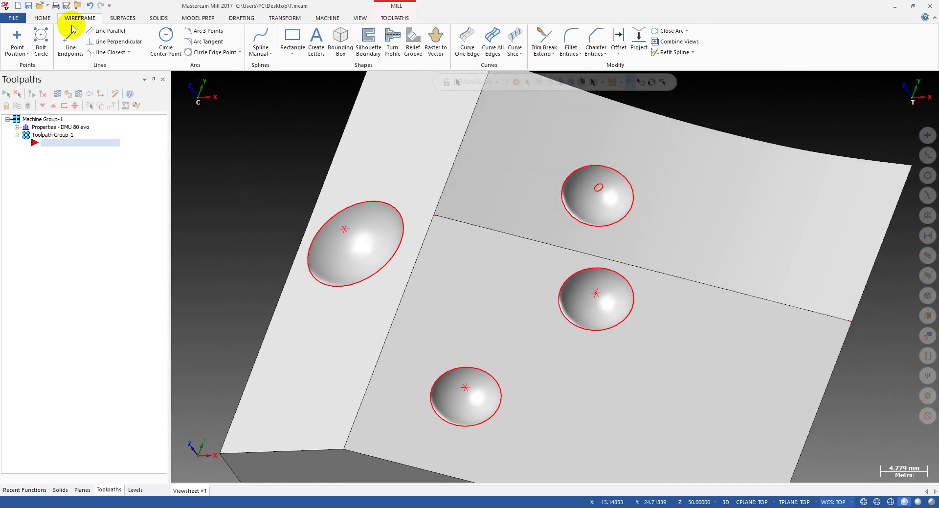
- Place a centre point at the upper dimple's small circle centre
{"action": "left_click", "coordinate": [17, 40]}
{"action": "scroll", "coordinate": [640, 189], "scroll_direction": "up", "scroll_amount": 5}
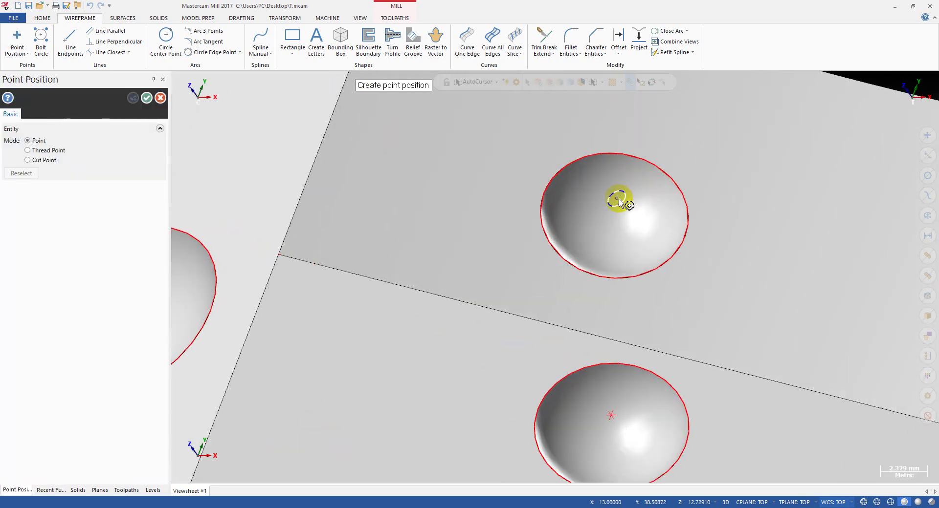
{"action": "left_click", "coordinate": [720, 228]}
{"action": "key", "text": "Escape"}
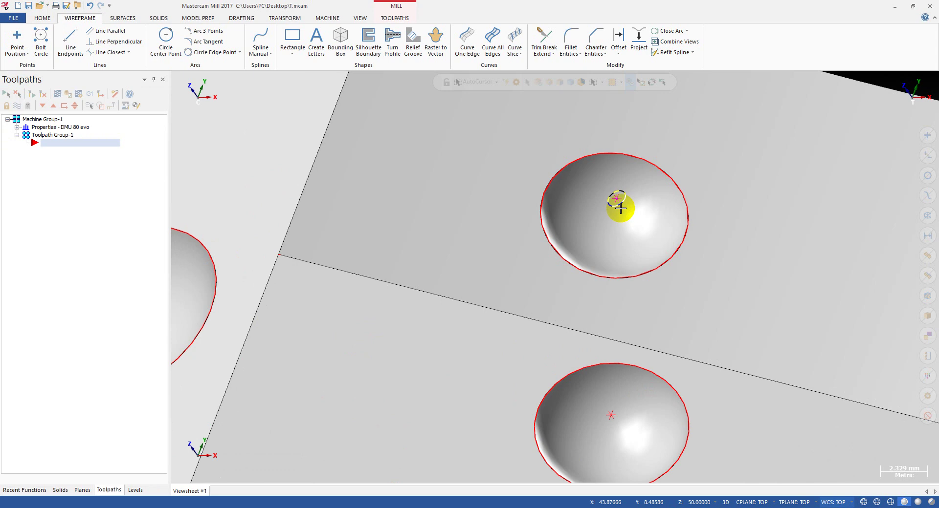
{"action": "scroll", "coordinate": [619, 208], "scroll_direction": "down", "scroll_amount": 6}
{"action": "middle_click_drag", "start_coordinate": [566, 237], "coordinate": [618, 317]}
{"action": "left_click", "coordinate": [386, 17]}
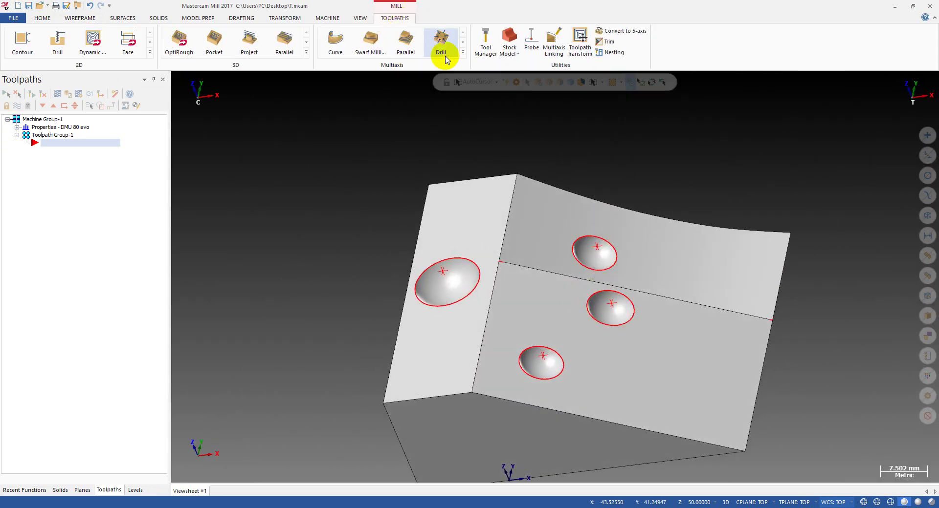
- Start a drill toolpath on the upper, middle and lower dimple centre points
{"action": "left_click", "coordinate": [58, 42]}
{"action": "left_click", "coordinate": [63, 183]}
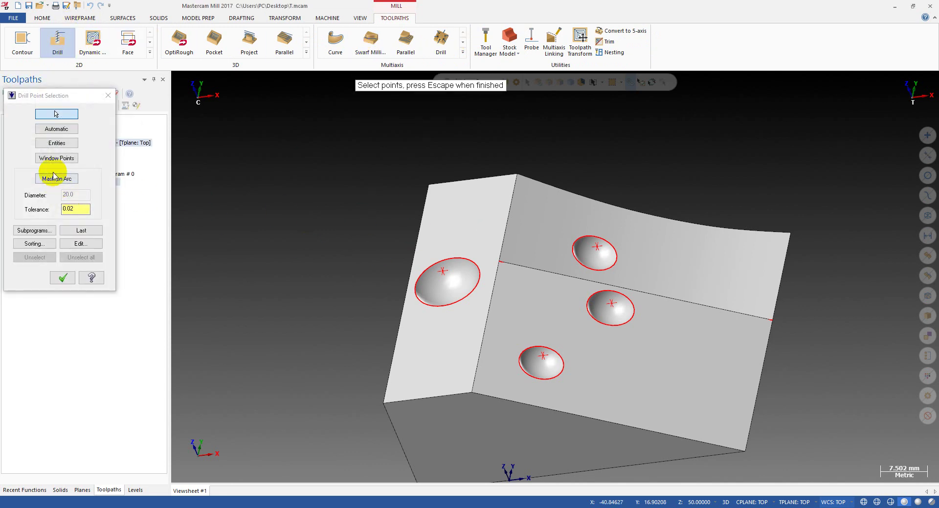
{"action": "scroll", "coordinate": [633, 256], "scroll_direction": "up", "scroll_amount": 2}
{"action": "left_click", "coordinate": [629, 247]}
{"action": "left_click", "coordinate": [640, 320]}
{"action": "left_click", "coordinate": [540, 395]}
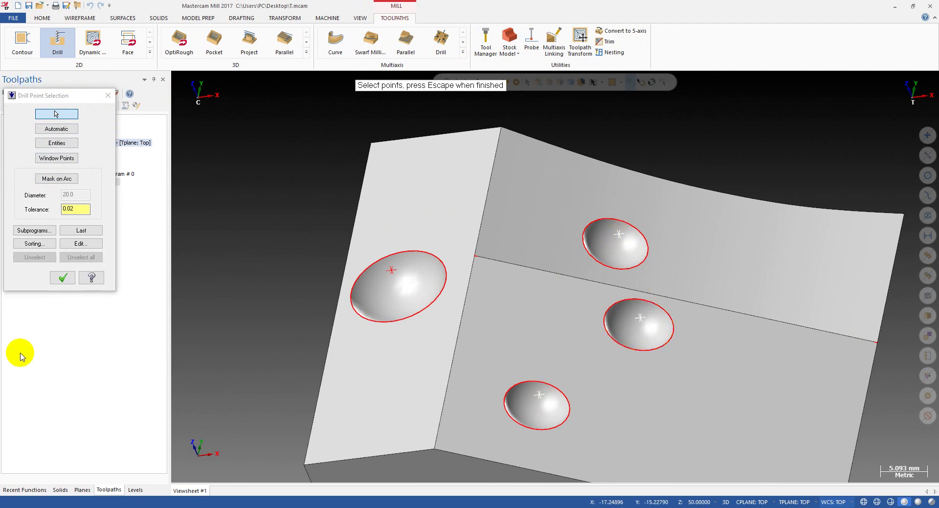
{"action": "left_click", "coordinate": [63, 278]}
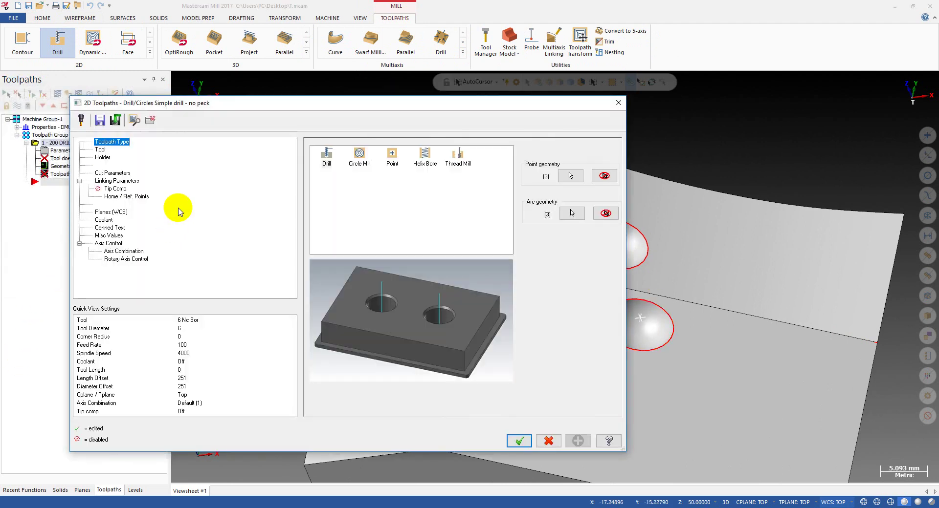
- Choose the 8 mm ball-nose end mill as the drilling tool
{"action": "left_click", "coordinate": [99, 151]}
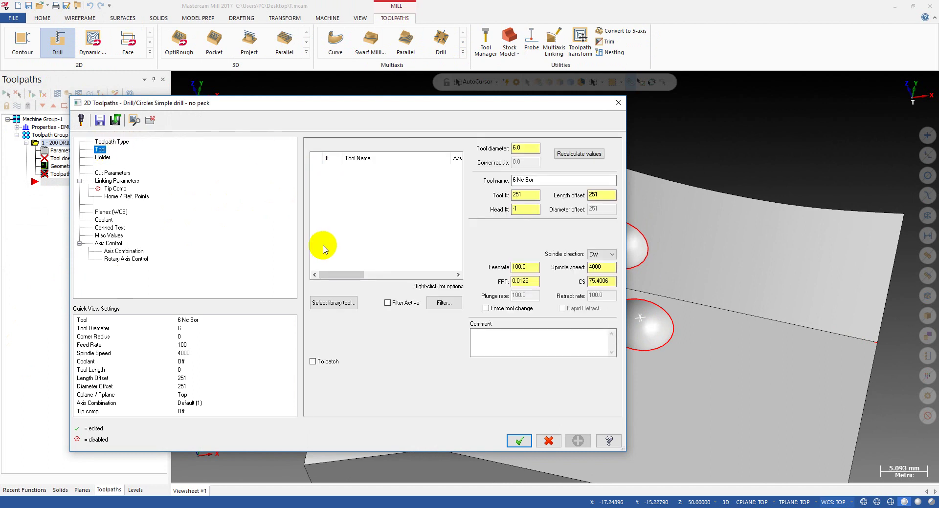
{"action": "left_click", "coordinate": [325, 301]}
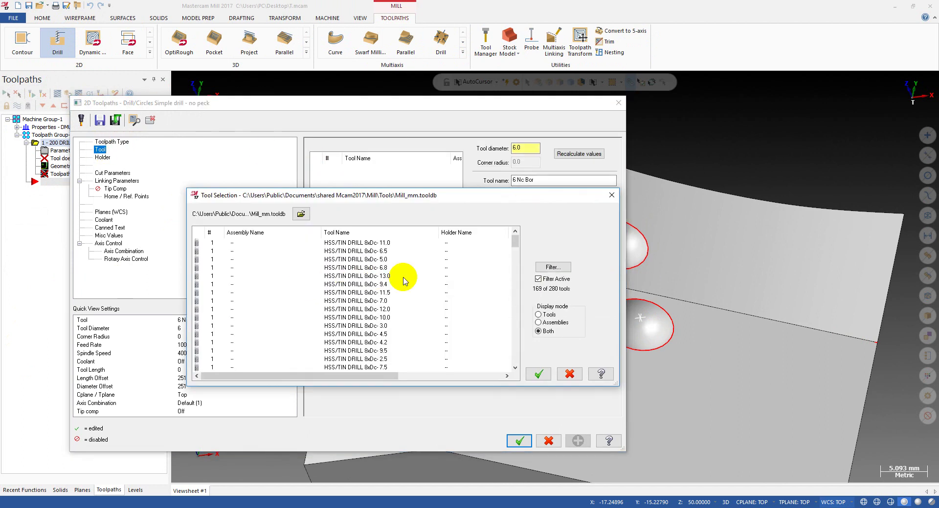
{"action": "left_click", "coordinate": [552, 267]}
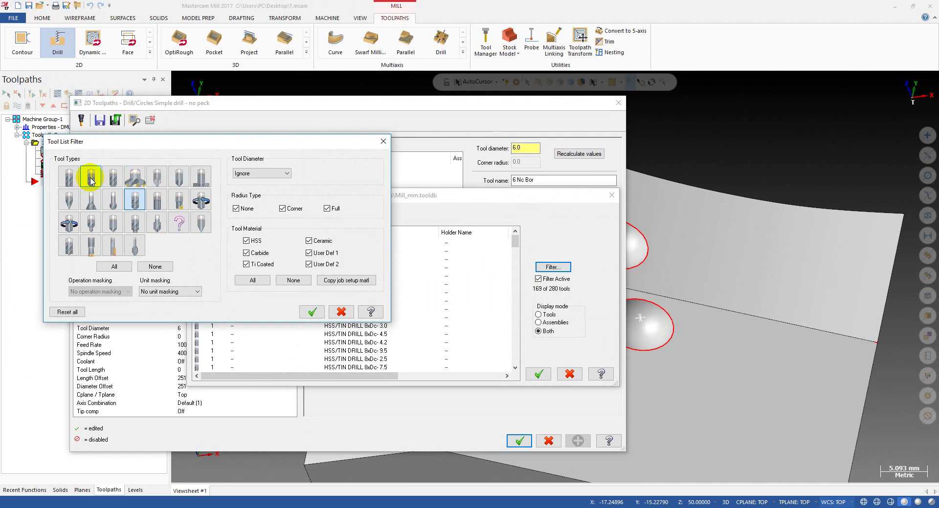
{"action": "double_click", "coordinate": [90, 180]}
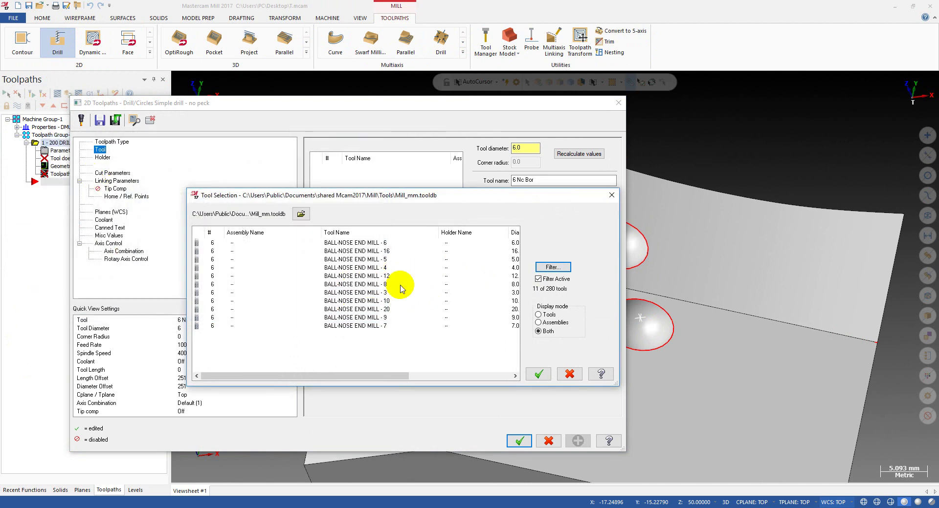
{"action": "double_click", "coordinate": [372, 284]}
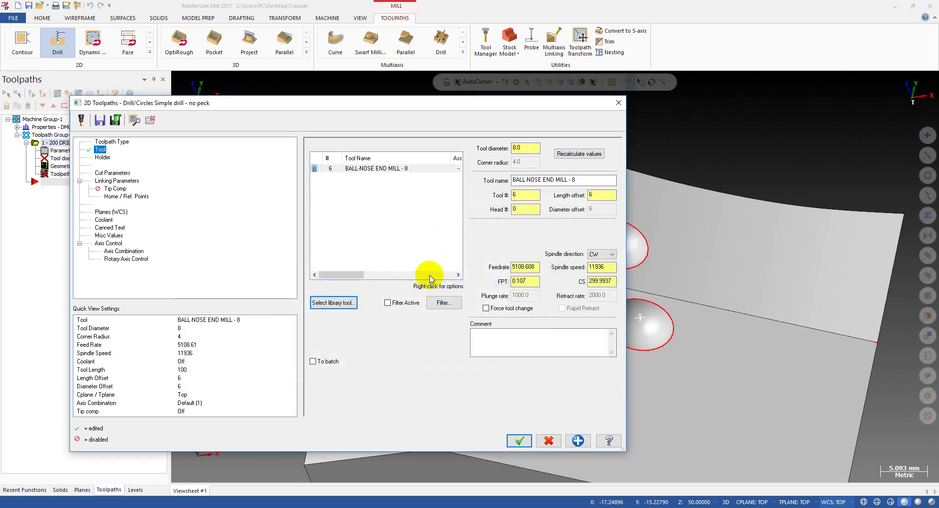
- Set the Q201 depth to -4.0 in Linking Parameters and accept the operation
{"action": "left_click", "coordinate": [100, 174]}
{"action": "left_click", "coordinate": [101, 180]}
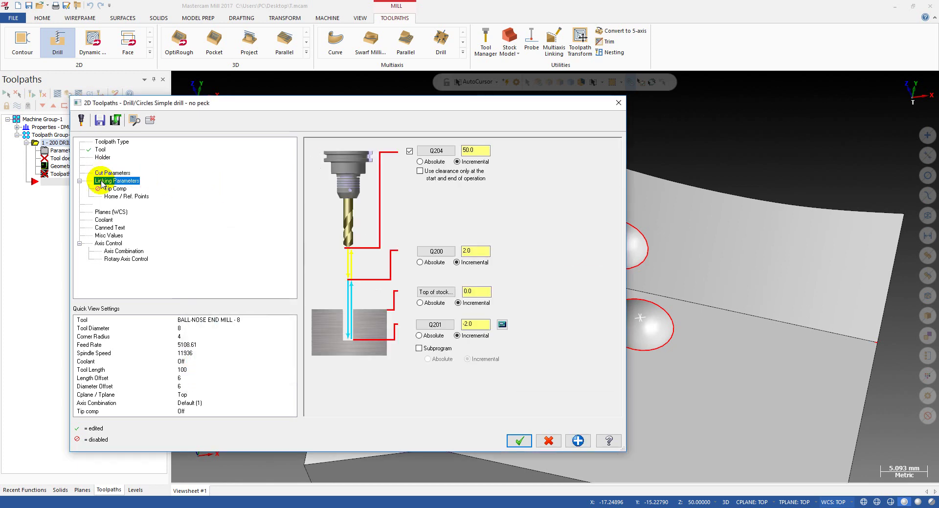
{"action": "left_click_drag", "start_coordinate": [504, 103], "coordinate": [367, 85]}
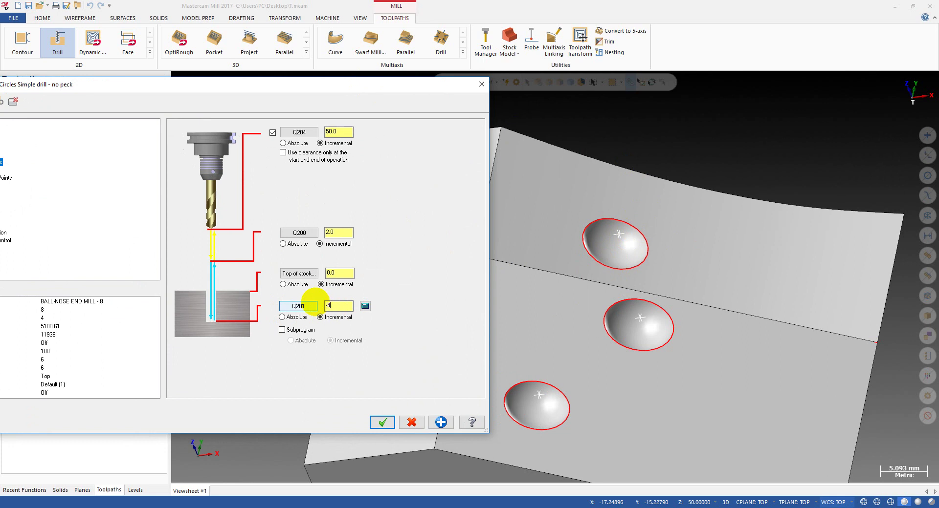
{"action": "left_click", "coordinate": [382, 422]}
{"action": "middle_click_drag", "start_coordinate": [645, 253], "coordinate": [132, 232]}
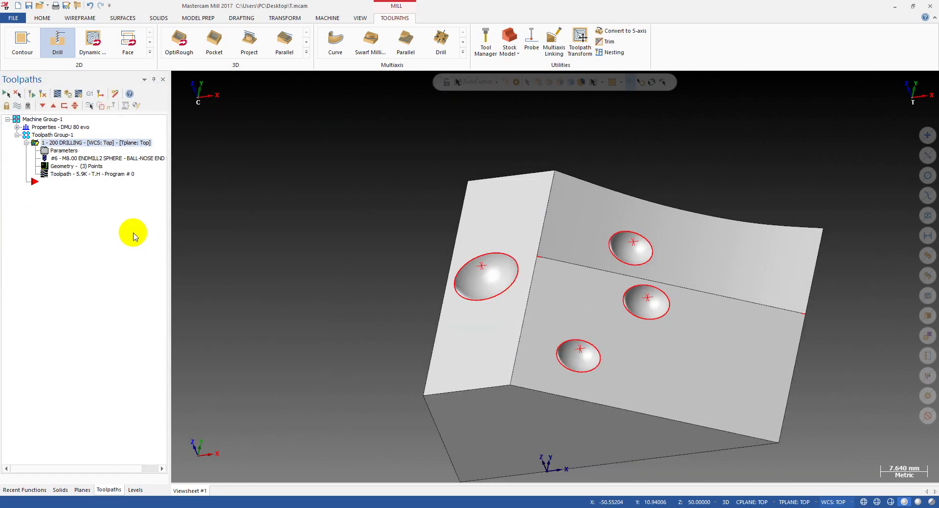
{"action": "left_click", "coordinate": [72, 174]}
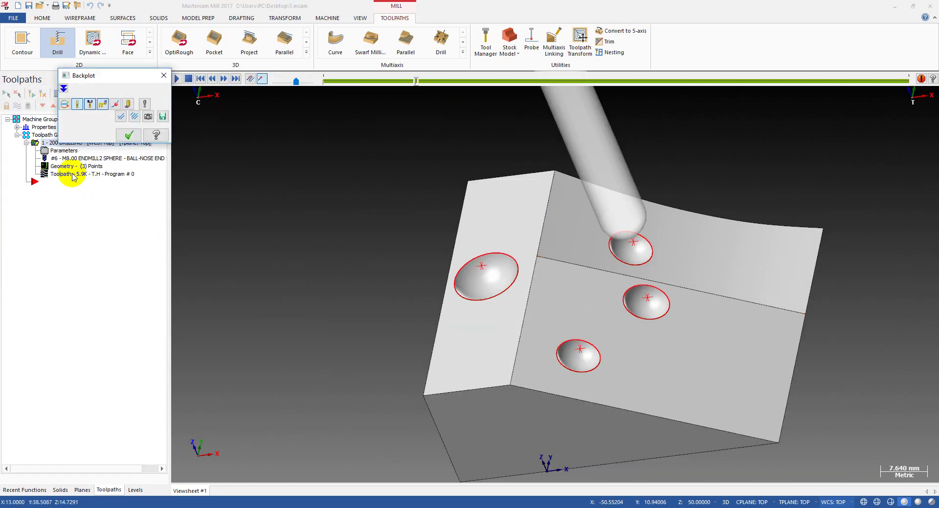
{"action": "scroll", "coordinate": [674, 262], "scroll_direction": "up", "scroll_amount": 3}
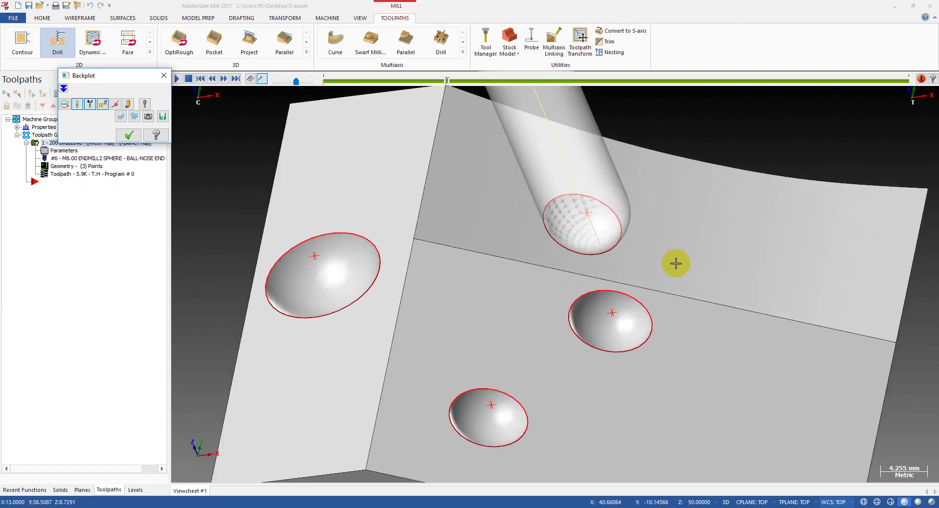
{"action": "scroll", "coordinate": [562, 235], "scroll_direction": "up", "scroll_amount": 5}
{"action": "middle_click_drag", "start_coordinate": [565, 226], "coordinate": [692, 266]}
{"action": "scroll", "coordinate": [692, 267], "scroll_direction": "up", "scroll_amount": 1}
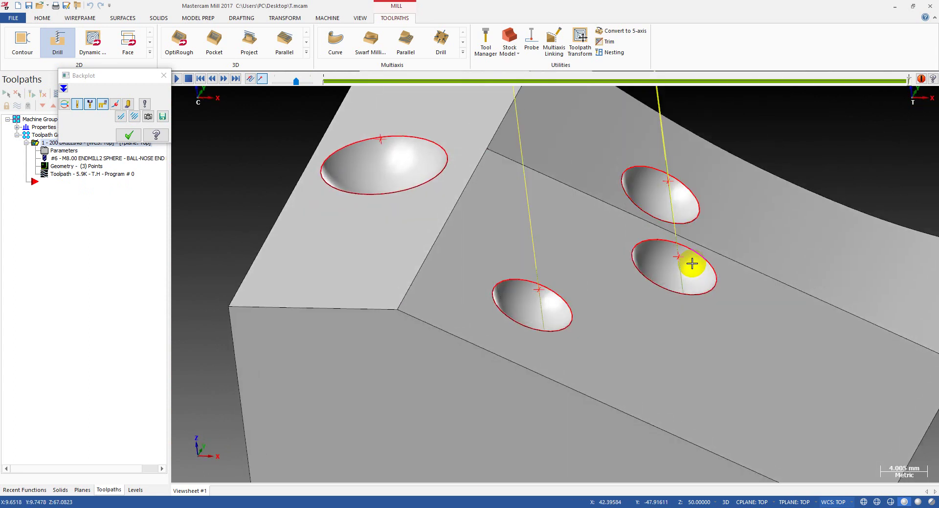
{"action": "scroll", "coordinate": [692, 264], "scroll_direction": "down", "scroll_amount": 5}
{"action": "middle_click_drag", "start_coordinate": [687, 268], "coordinate": [362, 199]}
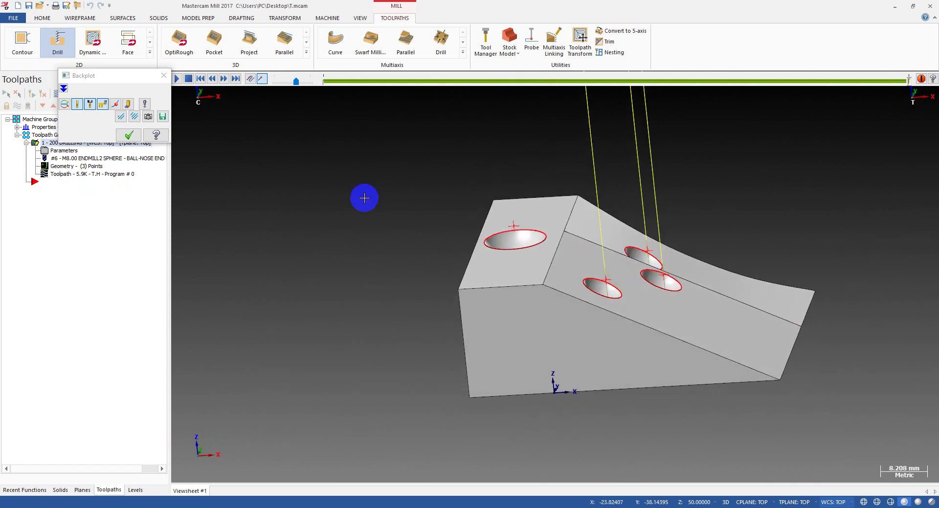
{"action": "left_click", "coordinate": [130, 134]}
{"action": "scroll", "coordinate": [593, 257], "scroll_direction": "up", "scroll_amount": 2}
- Delete the dimple centre points along with their toolpath references
{"action": "scroll", "coordinate": [694, 266], "scroll_direction": "up", "scroll_amount": 2}
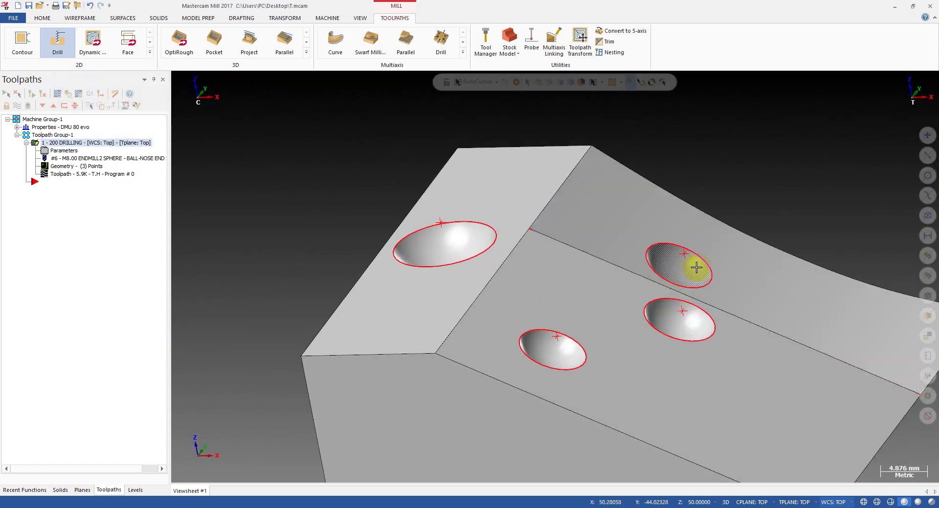
{"action": "left_click", "coordinate": [545, 339]}
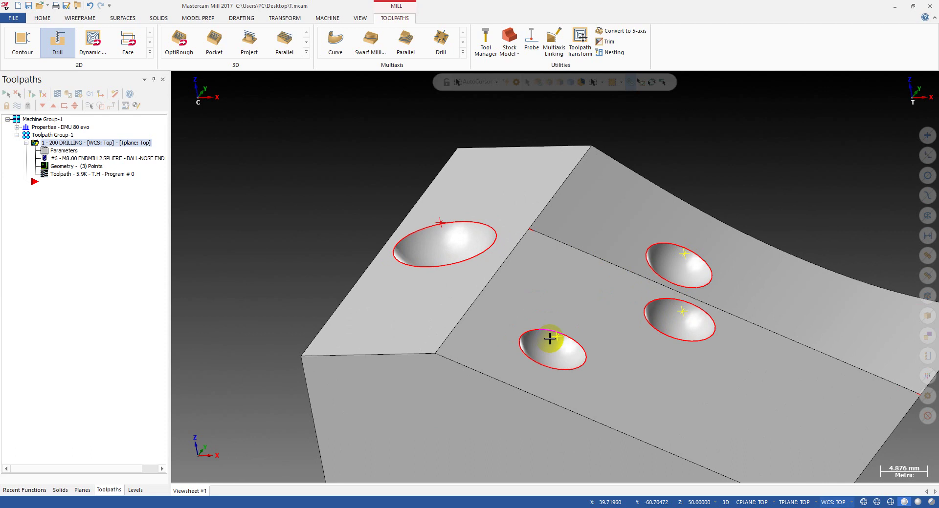
{"action": "key", "text": "Delete"}
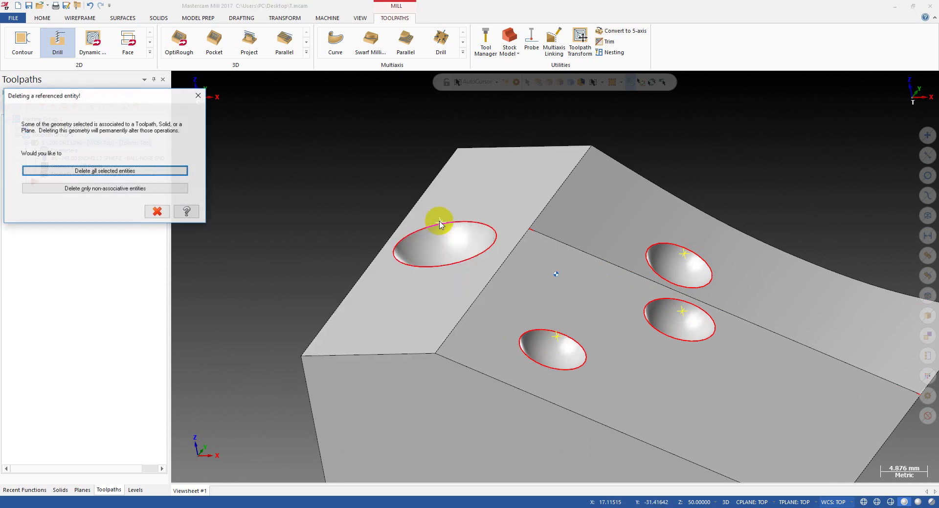
{"action": "left_click", "coordinate": [93, 171]}
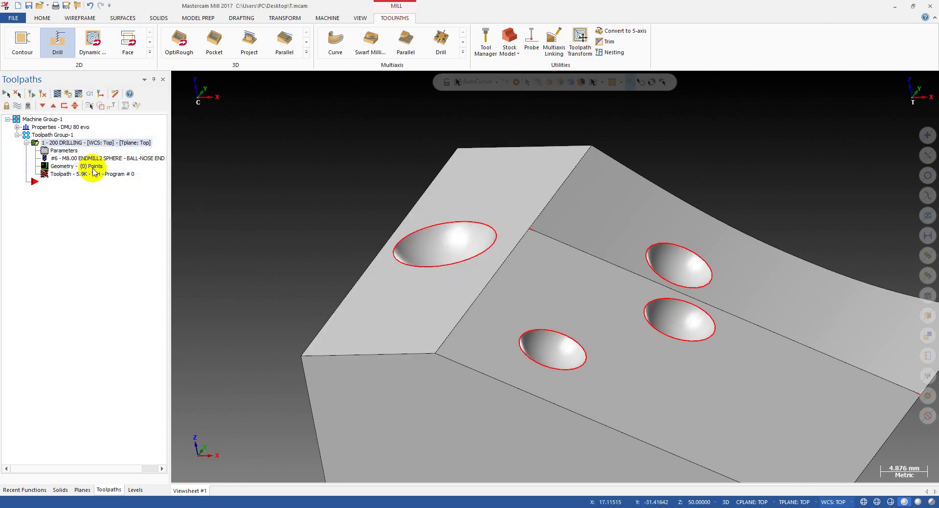
{"action": "left_click", "coordinate": [68, 19]}
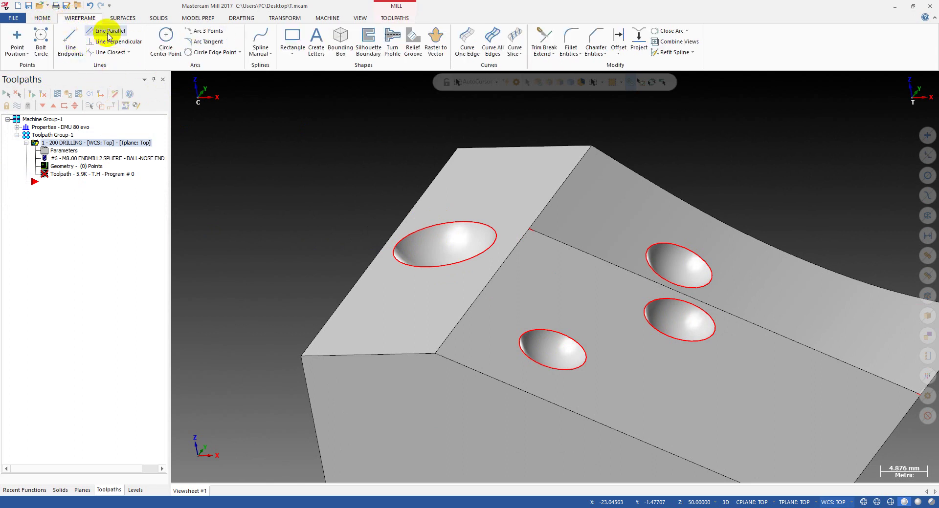
{"action": "left_click", "coordinate": [129, 53]}
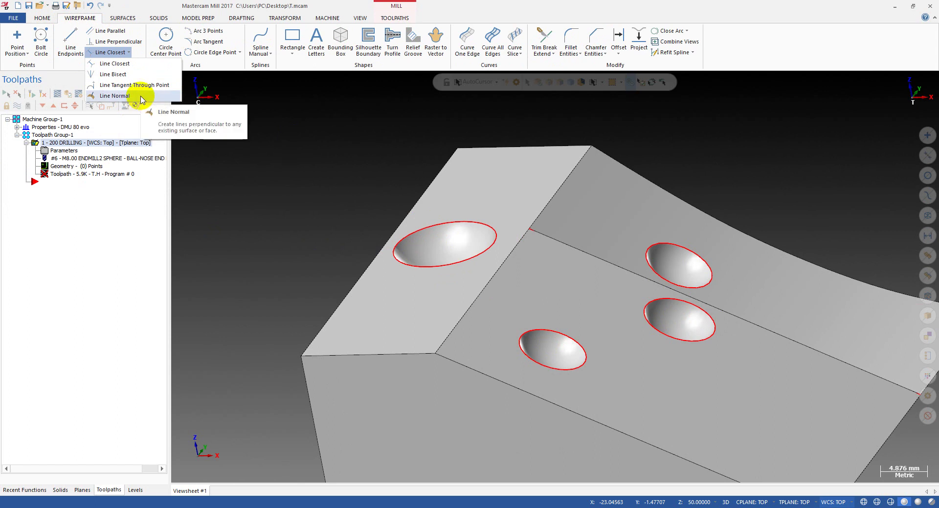
- Draw 6.000-length normal lines on the lower dimple surface
{"action": "left_click", "coordinate": [142, 99]}
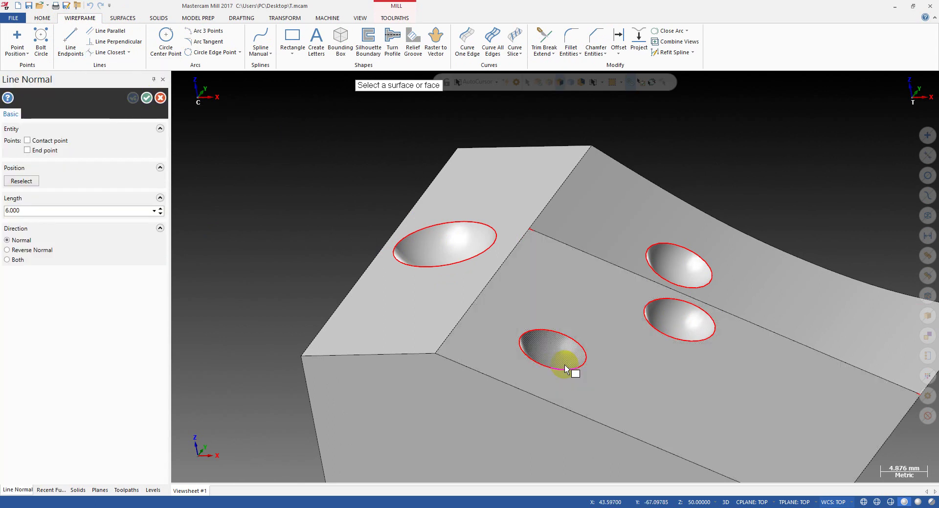
{"action": "scroll", "coordinate": [564, 364], "scroll_direction": "up", "scroll_amount": 3}
{"action": "left_click", "coordinate": [556, 348]}
{"action": "scroll", "coordinate": [533, 342], "scroll_direction": "up", "scroll_amount": 3}
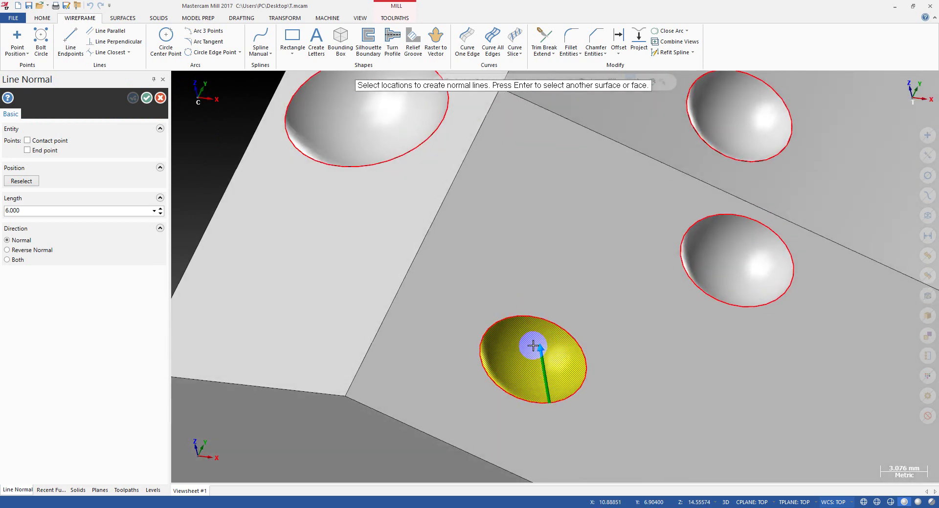
{"action": "scroll", "coordinate": [538, 359], "scroll_direction": "down", "scroll_amount": 1}
{"action": "scroll", "coordinate": [523, 354], "scroll_direction": "down", "scroll_amount": 2}
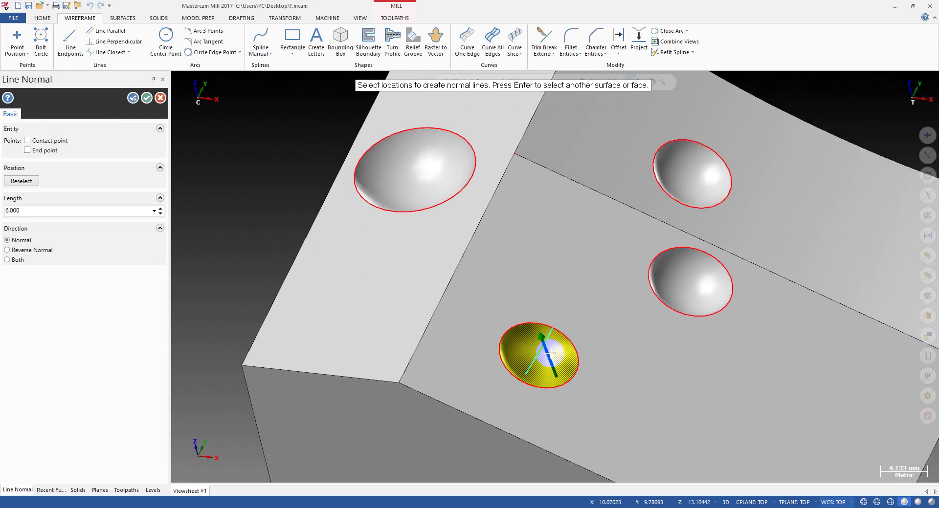
{"action": "left_click", "coordinate": [538, 346]}
{"action": "key", "text": "Return"}
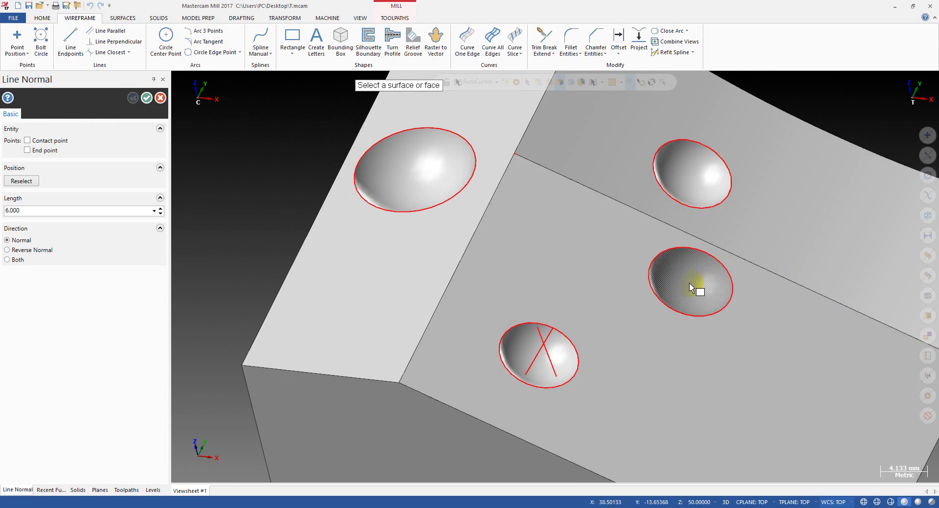
- Draw a normal line in the right-middle dimple
{"action": "left_click", "coordinate": [697, 288]}
{"action": "left_click", "coordinate": [694, 264]}
{"action": "key", "text": "Return"}
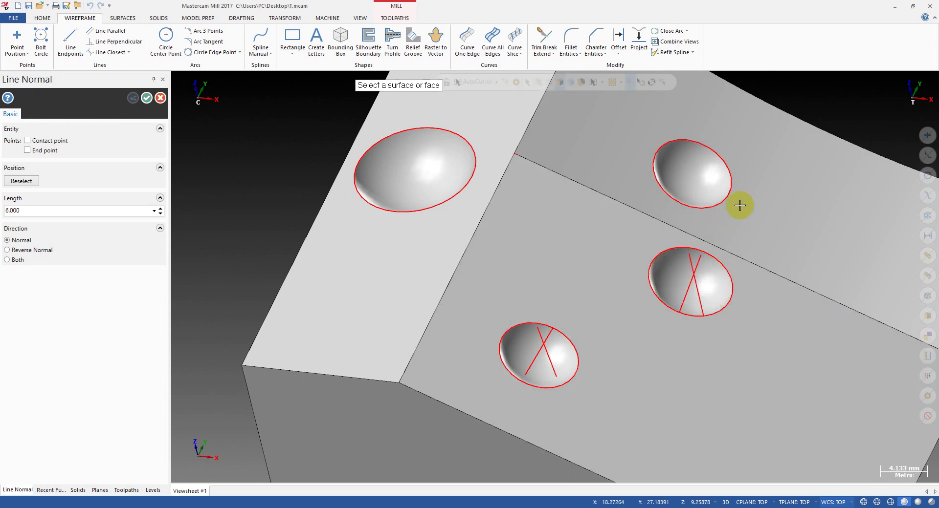
- Draw a normal line in the upper dimple and close Line Normal
{"action": "scroll", "coordinate": [733, 149], "scroll_direction": "up", "scroll_amount": 4}
{"action": "scroll", "coordinate": [651, 215], "scroll_direction": "up", "scroll_amount": 1}
{"action": "left_click", "coordinate": [635, 212]}
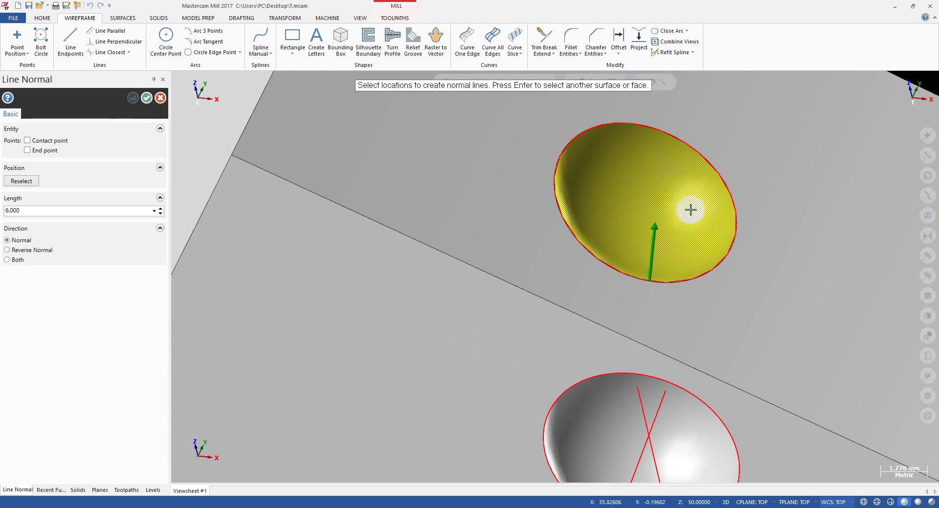
{"action": "scroll", "coordinate": [658, 181], "scroll_direction": "down", "scroll_amount": 1}
{"action": "left_click", "coordinate": [655, 207]}
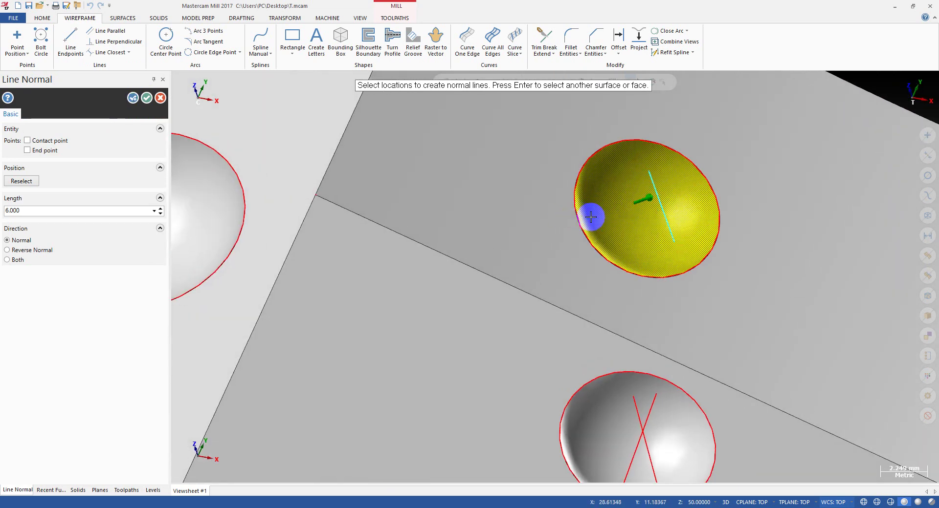
{"action": "key", "text": "Escape"}
{"action": "middle_click_drag", "start_coordinate": [595, 210], "coordinate": [685, 230]}
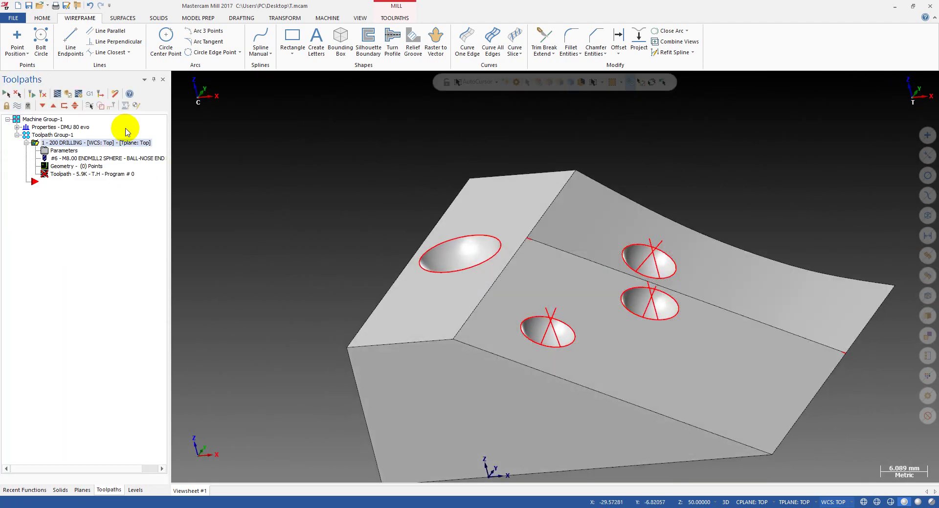
- Place a point where the normal lines cross in the lower dimple, checking it from isometric and top views
{"action": "left_click", "coordinate": [18, 35]}
{"action": "scroll", "coordinate": [559, 293], "scroll_direction": "up", "scroll_amount": 5}
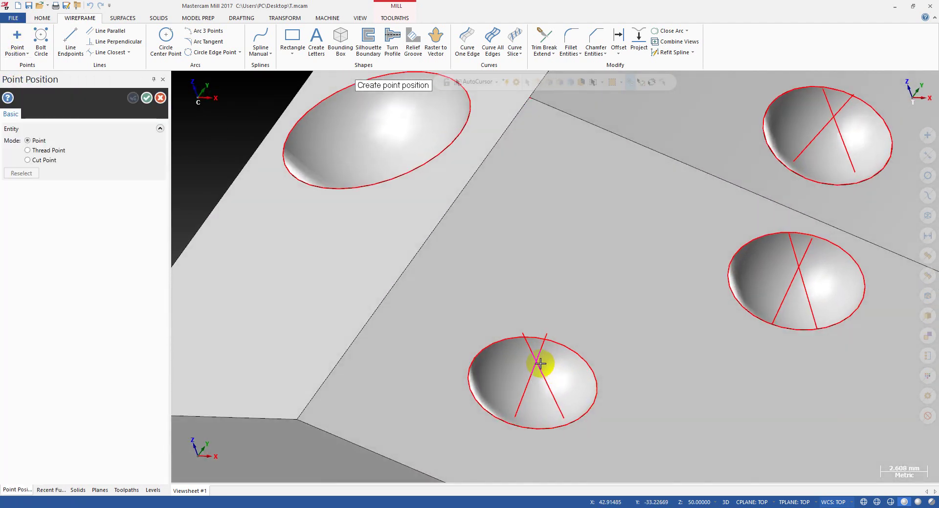
{"action": "left_click", "coordinate": [537, 362]}
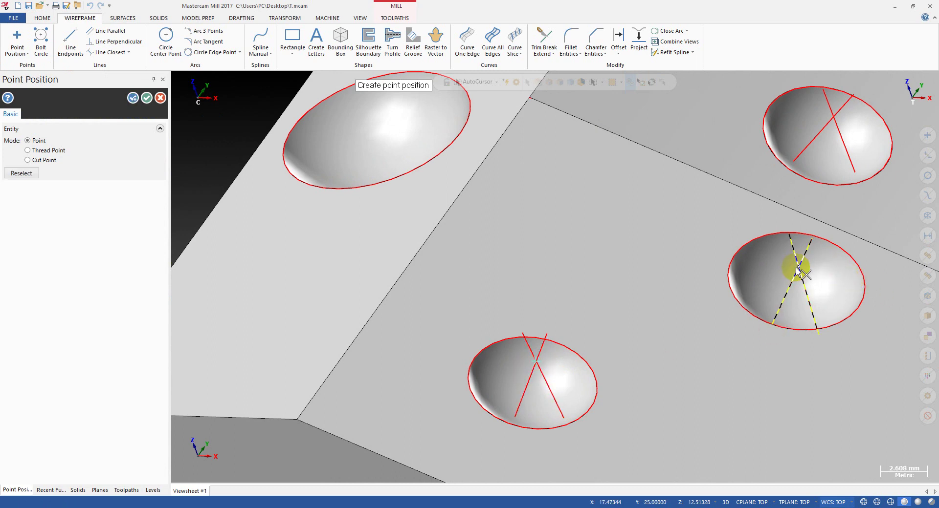
{"action": "middle_click_drag", "start_coordinate": [835, 117], "coordinate": [644, 310]}
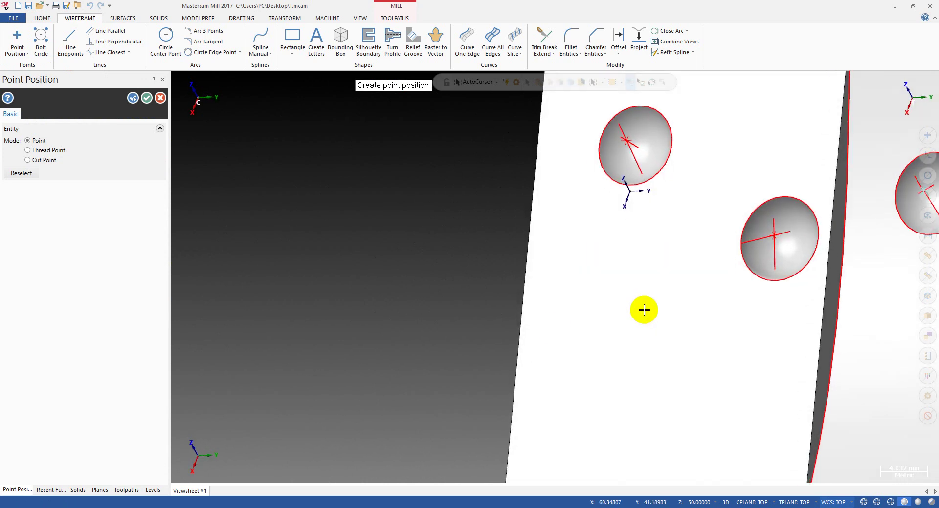
{"action": "key", "text": "alt+7"}
{"action": "key", "text": "alt+1"}
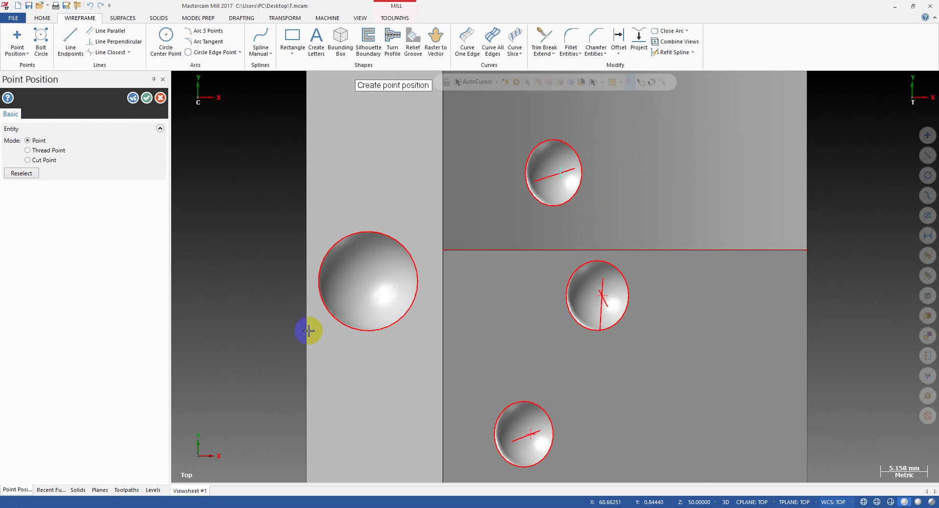
{"action": "scroll", "coordinate": [308, 331], "scroll_direction": "down", "scroll_amount": 3}
{"action": "key", "text": "Escape"}
{"action": "middle_click_drag", "start_coordinate": [292, 323], "coordinate": [614, 292]}
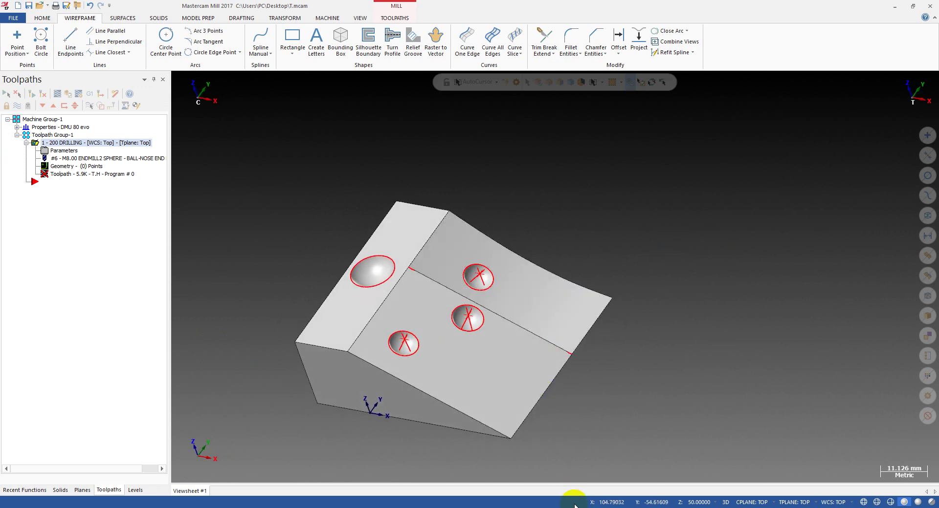